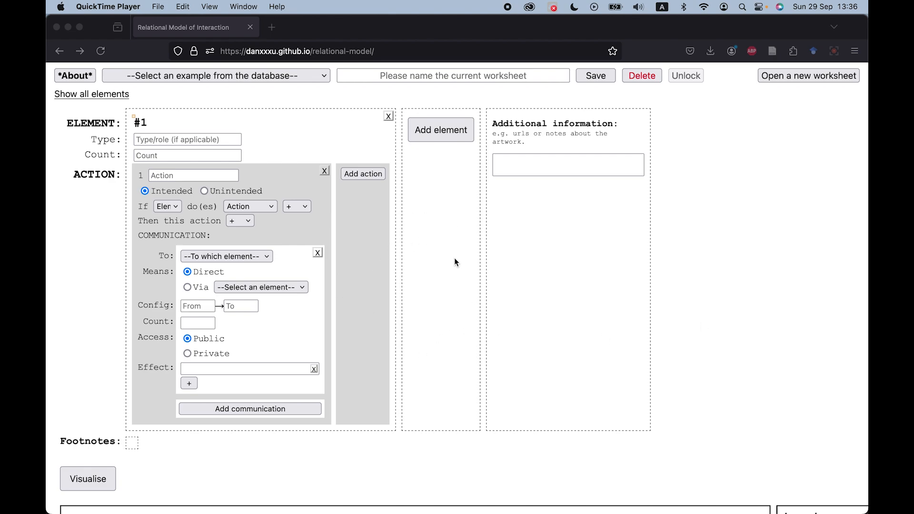
Read the tool's About information, including the linked publication, then close it.
scroll(453, 302, down, 10)
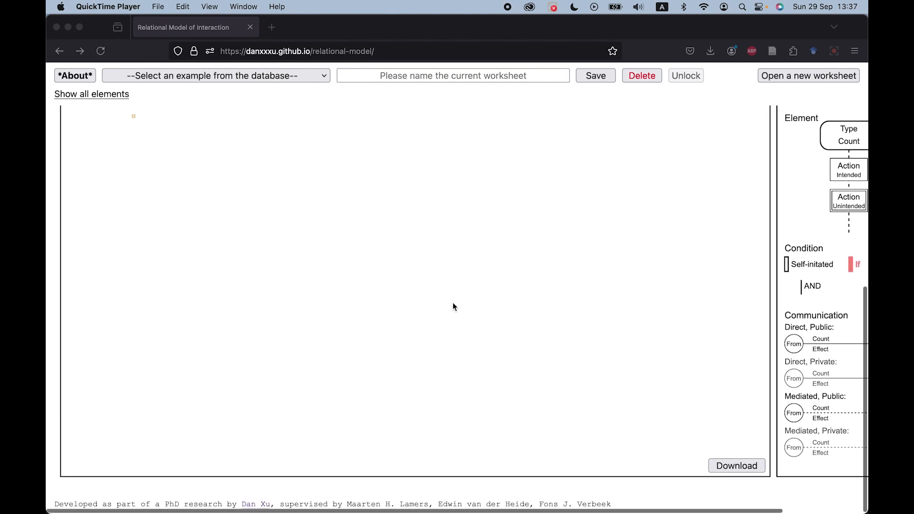
scroll(453, 304, up, 10)
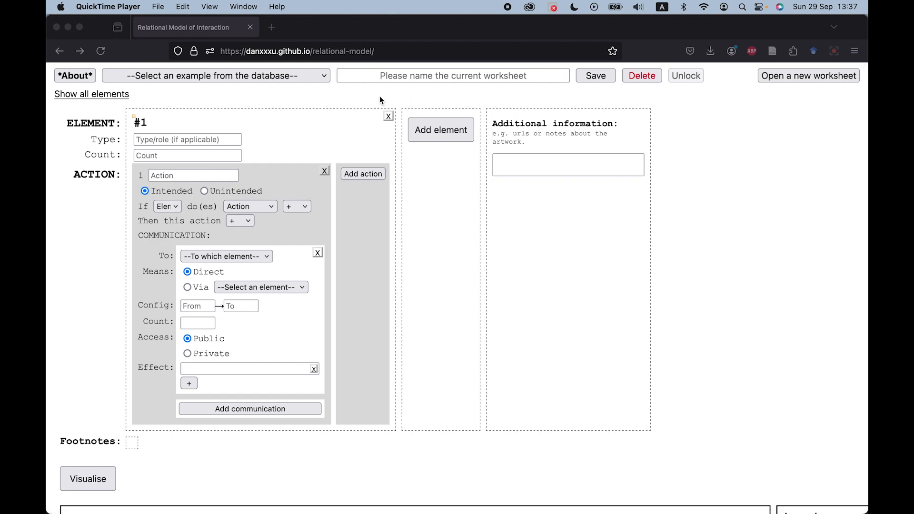
click(75, 79)
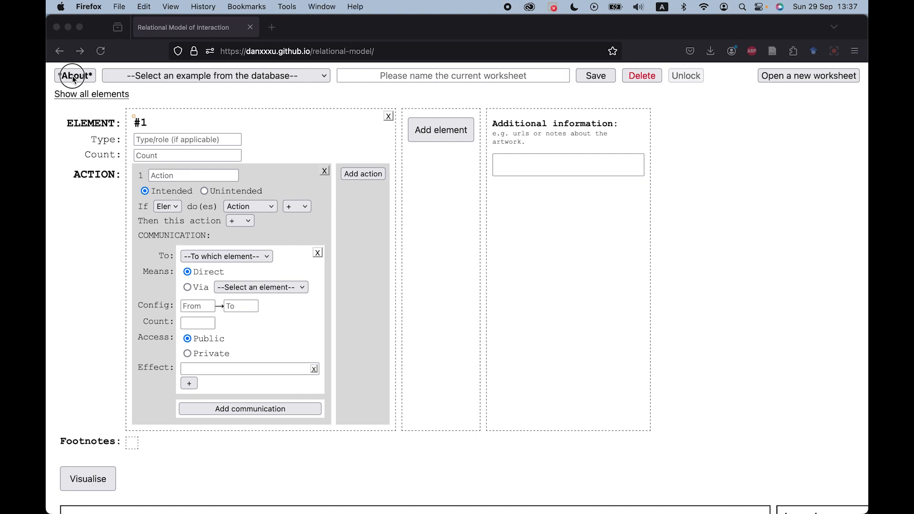
click(74, 78)
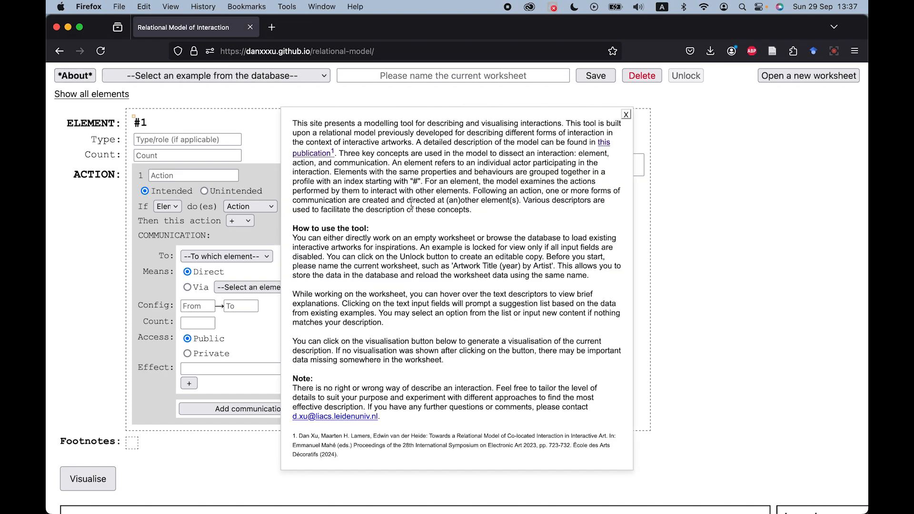
drag(292, 228, 385, 232)
click(378, 252)
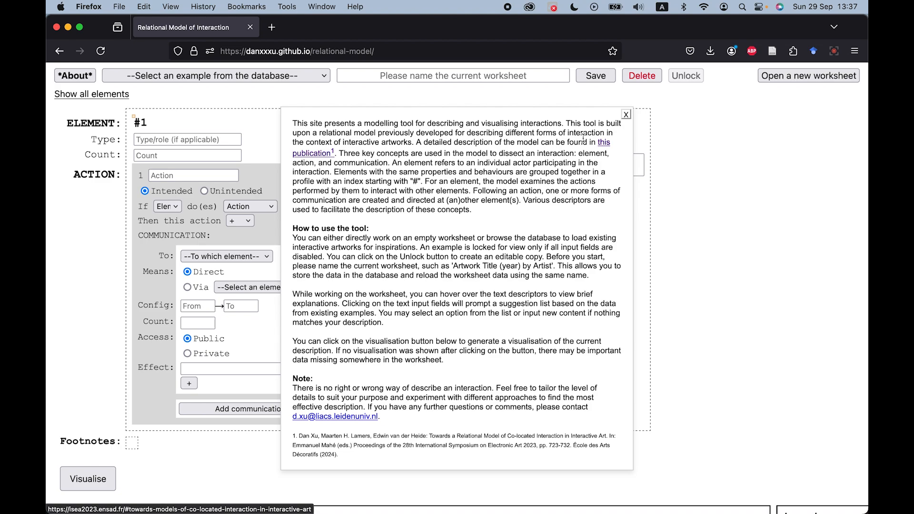
click(626, 116)
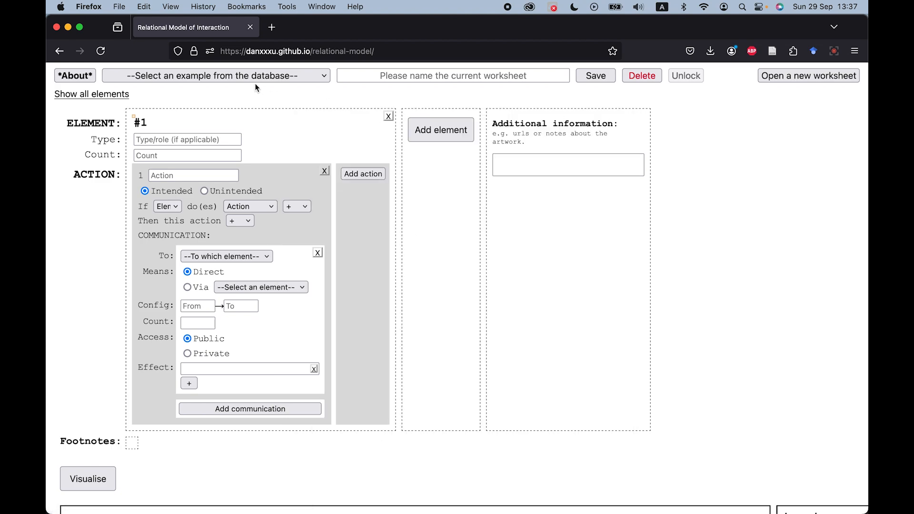
Load the example Body Movies (2001) by Rafael Lozano-Hemmer from the database.
click(253, 76)
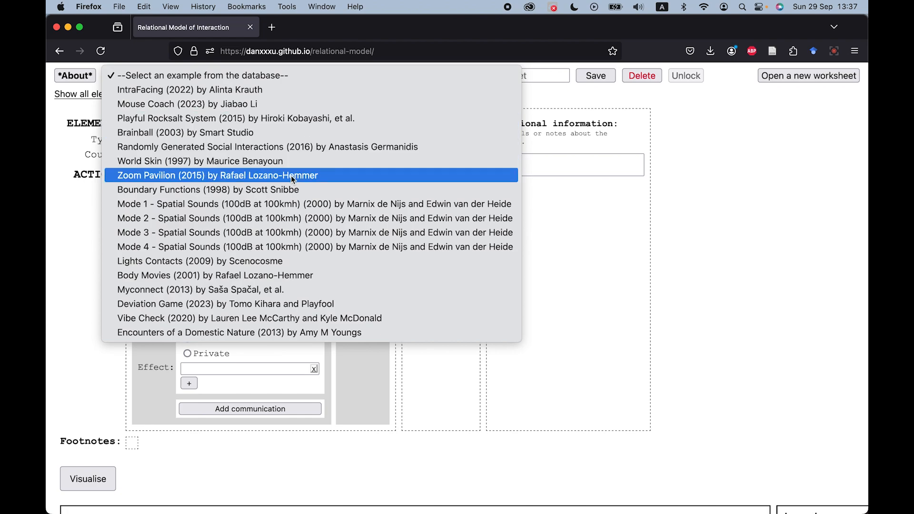
click(291, 275)
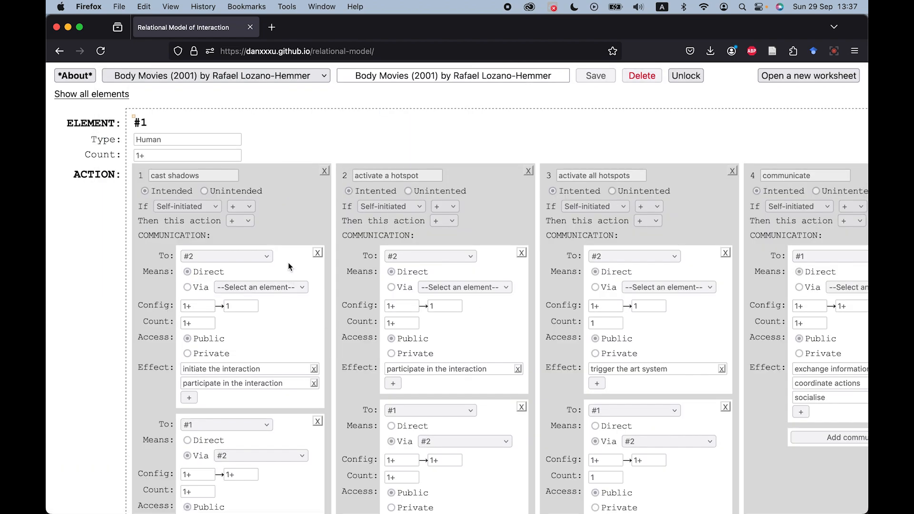
Browse the list of database examples and scroll through the loaded worksheet.
click(279, 77)
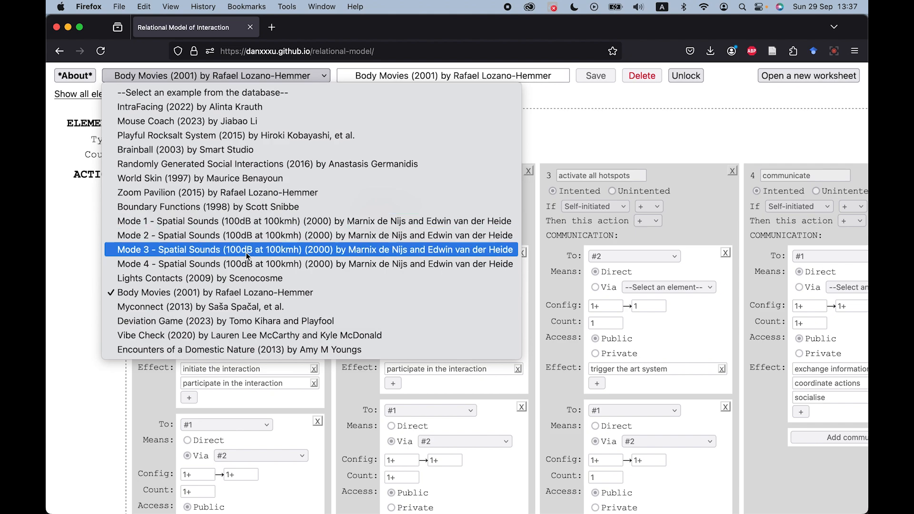
click(75, 228)
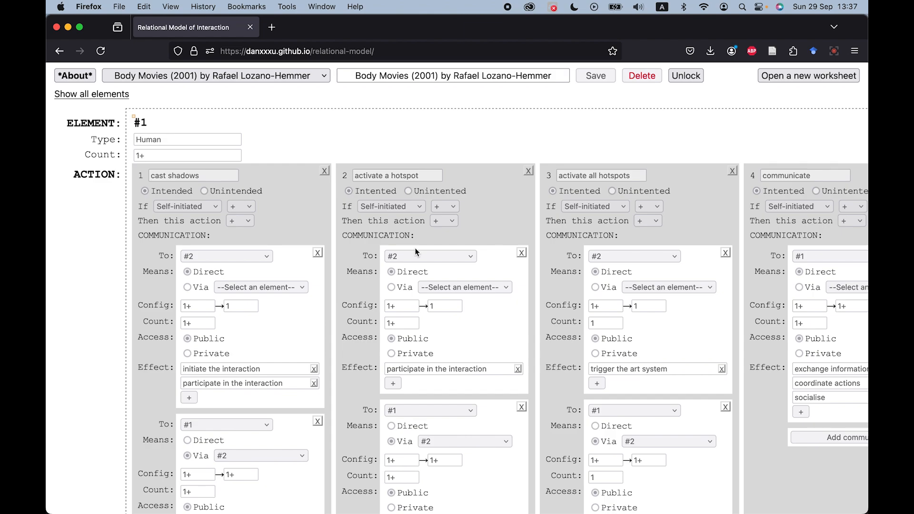
scroll(417, 304, down, 3)
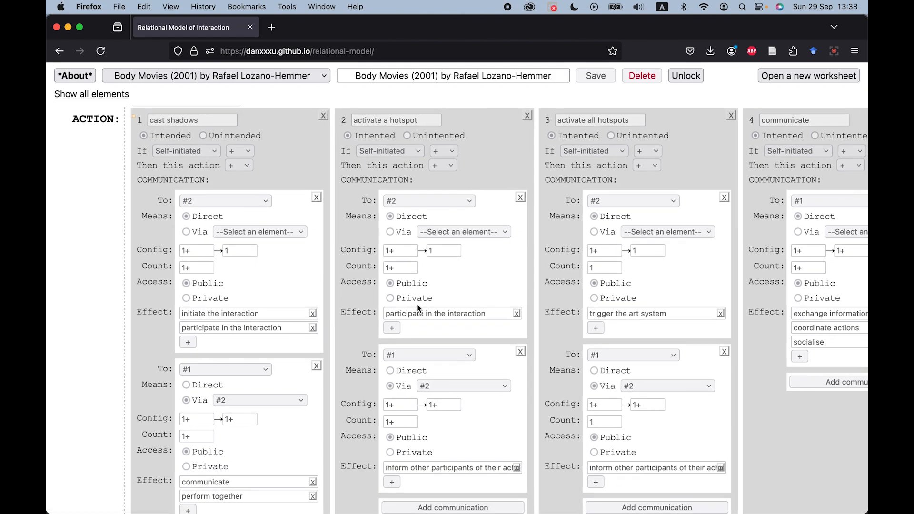
scroll(418, 304, up, 3)
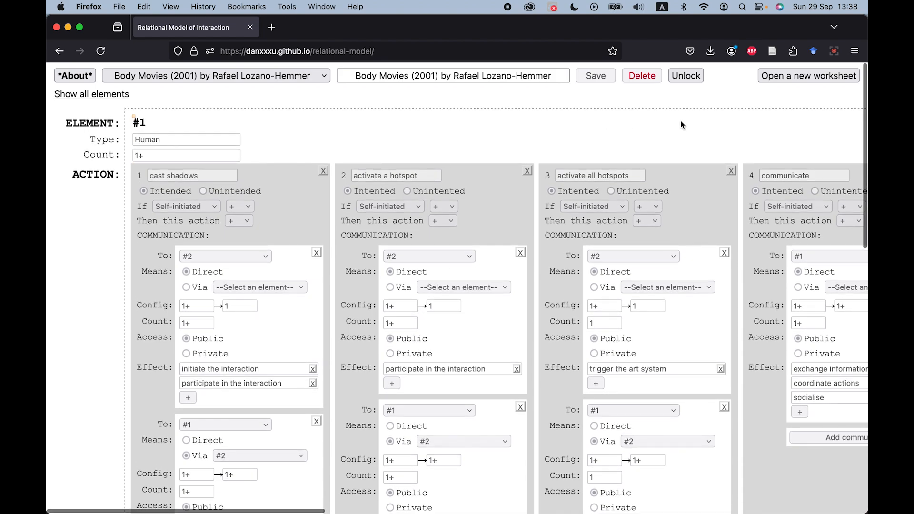
Unlock the example to create an editable copy of the worksheet.
click(683, 77)
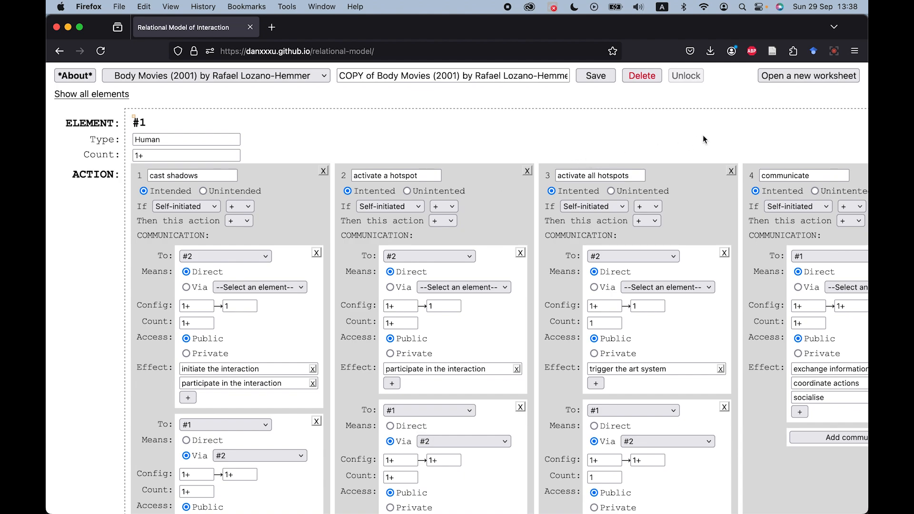
click(822, 78)
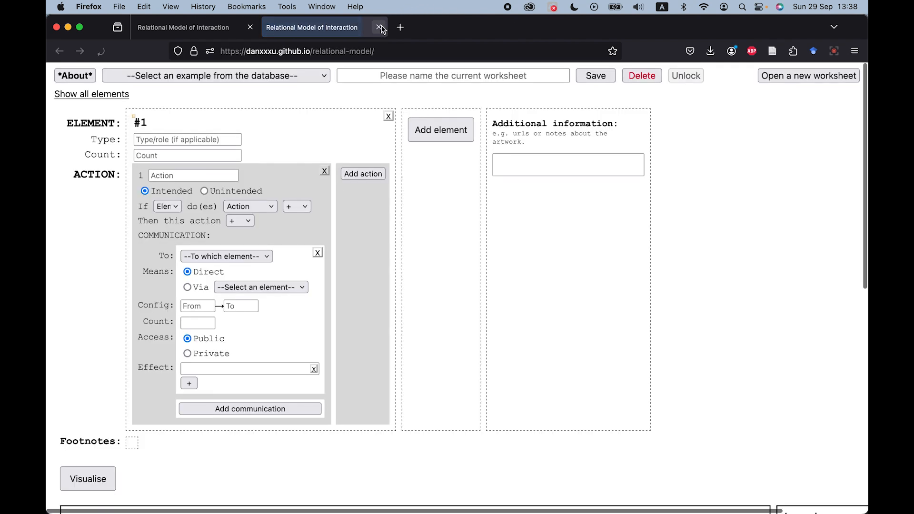
click(379, 27)
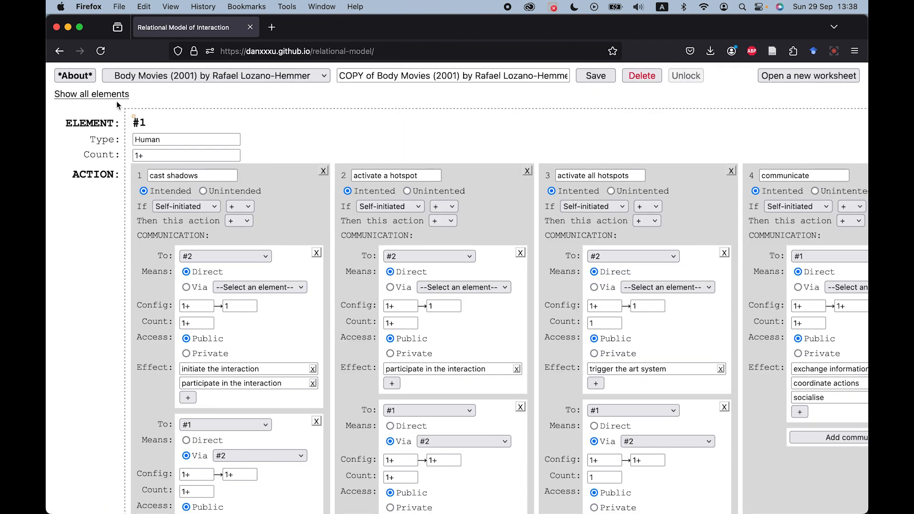
Show the list of all elements and scroll across the worksheet's actions and communications.
click(115, 96)
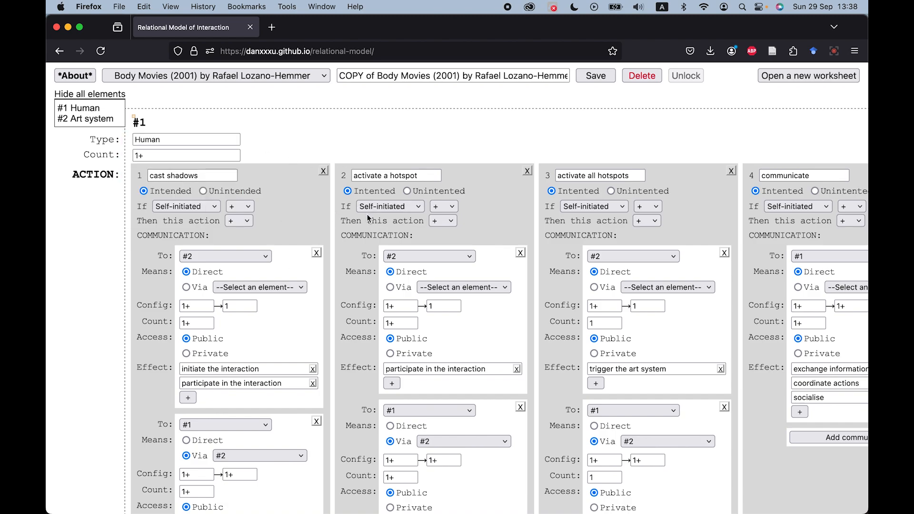
scroll(368, 219, down, 3)
scroll(367, 215, right, 5)
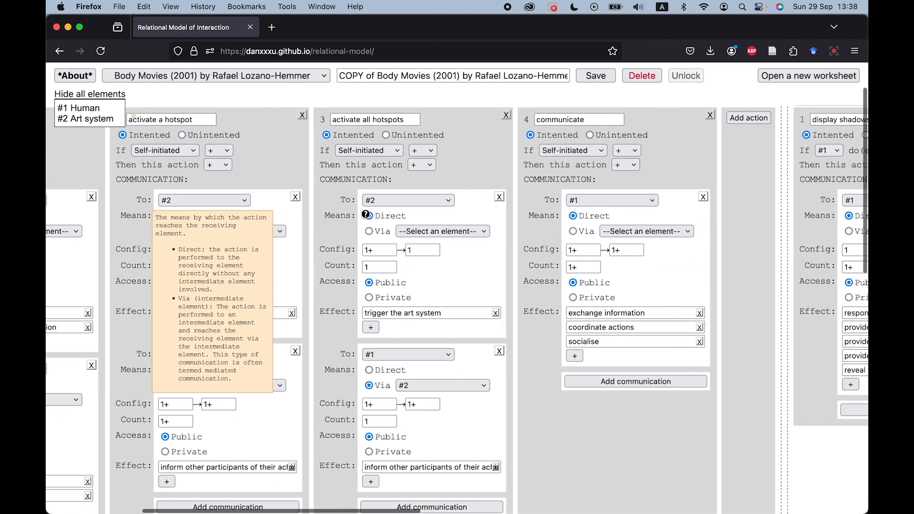
scroll(366, 215, right, 7)
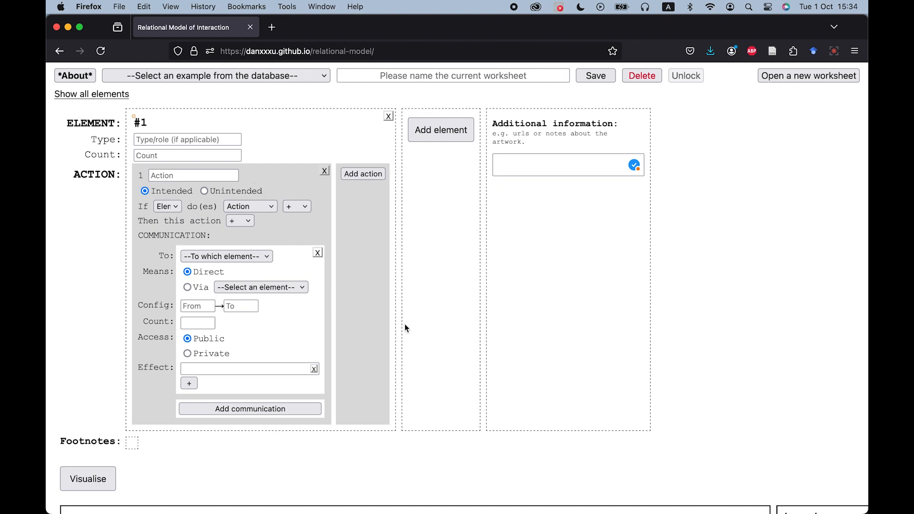
Examine the explanations of the field descriptors on an empty worksheet.
mouse_move(109, 123)
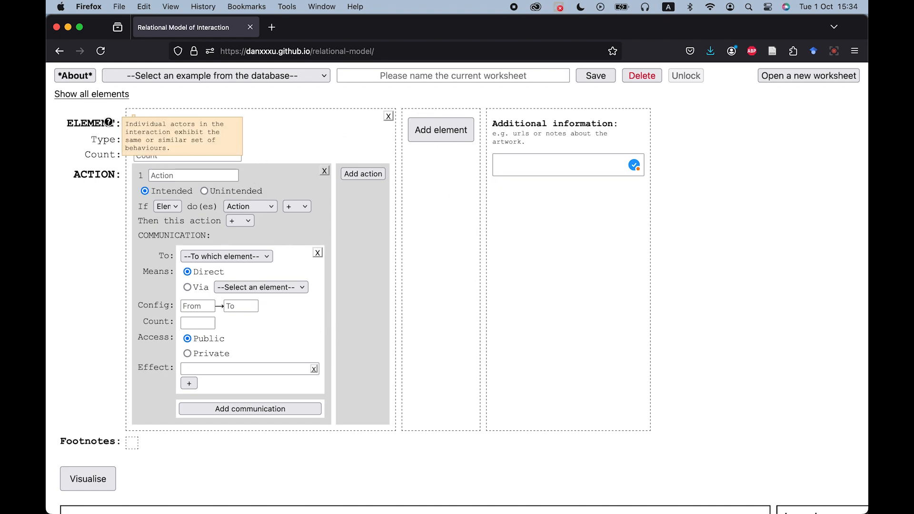
mouse_move(160, 236)
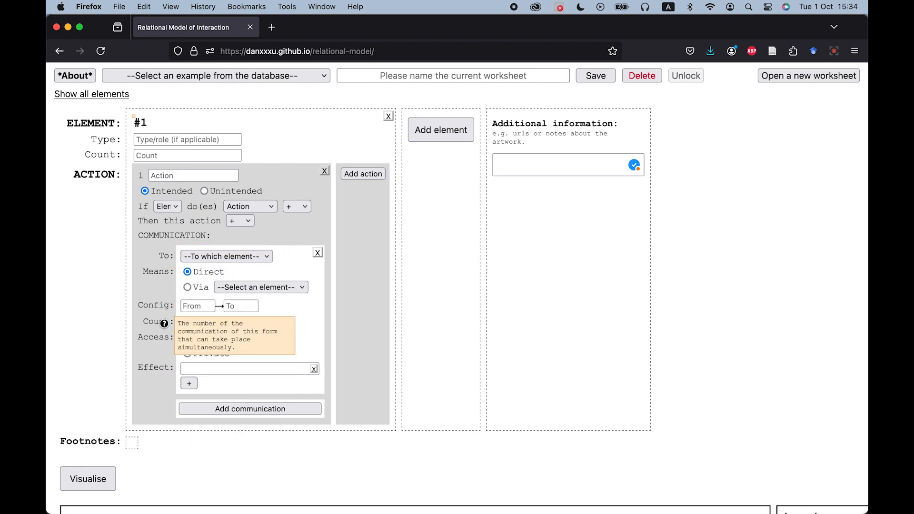
mouse_move(108, 144)
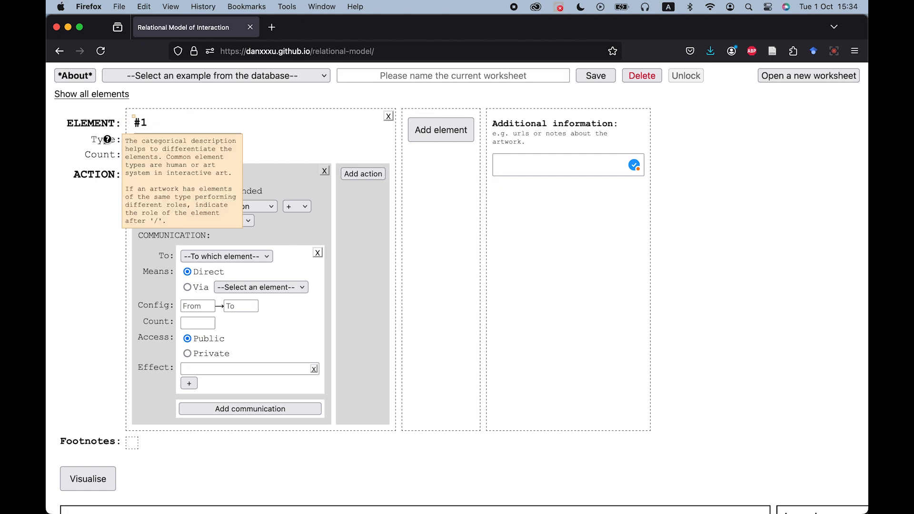
mouse_move(102, 173)
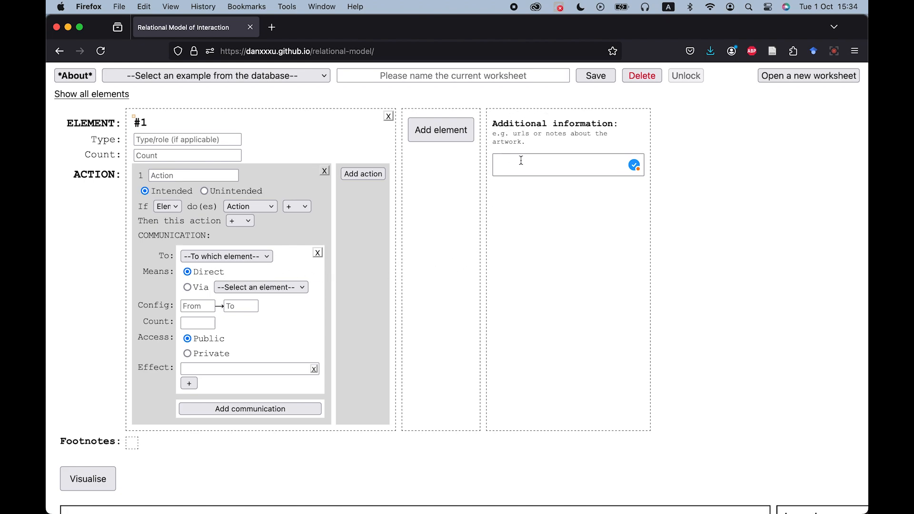
click(545, 163)
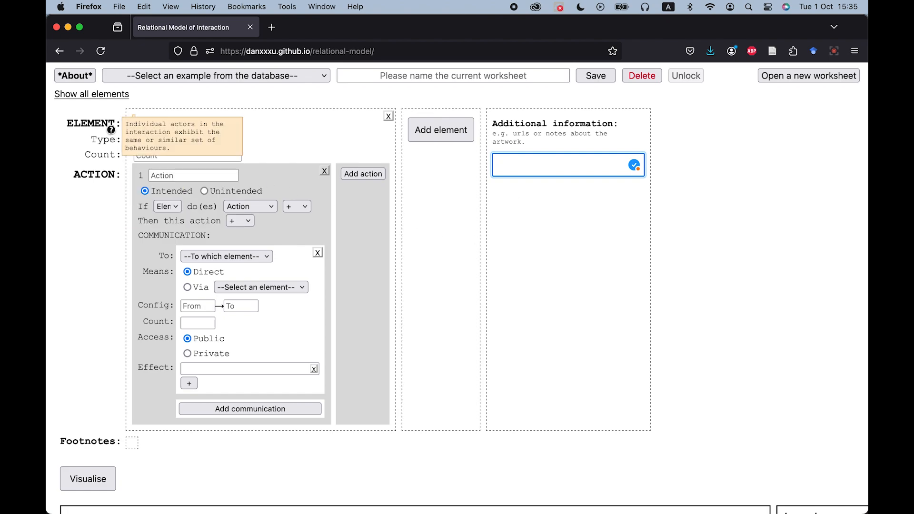
click(110, 126)
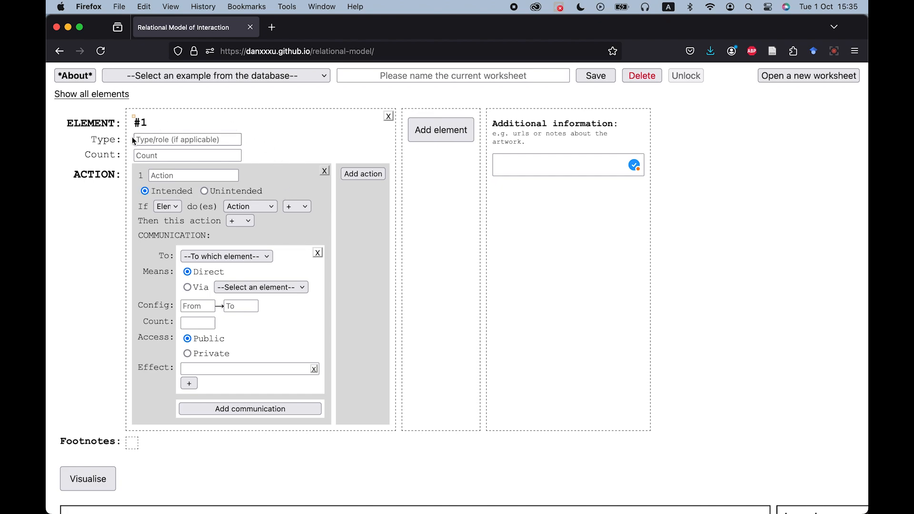
Browse the suggestion list of element #1's Type field.
mouse_move(114, 141)
click(182, 139)
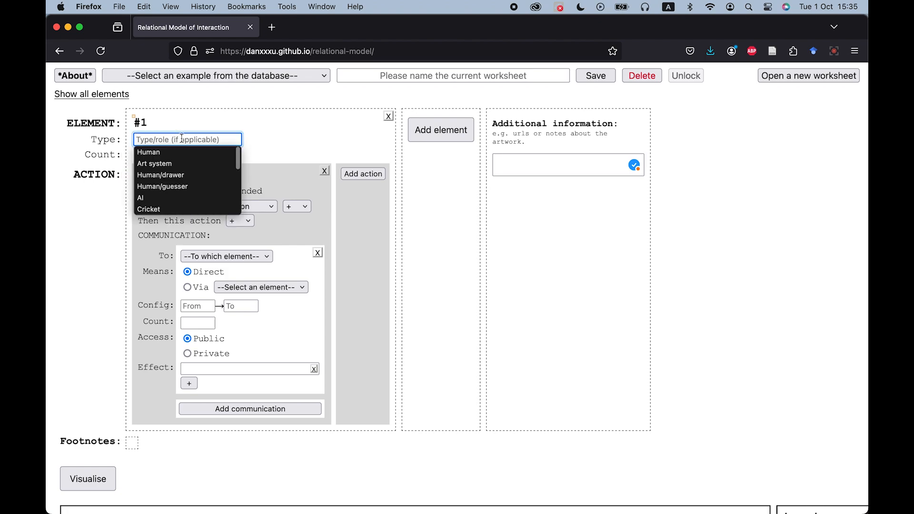
scroll(189, 178, down, 3)
scroll(189, 179, down, 6)
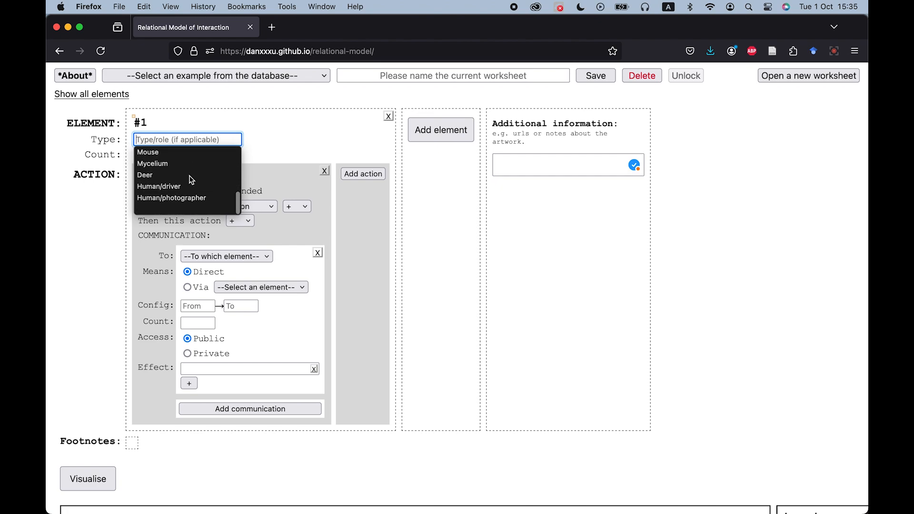
scroll(191, 177, up, 9)
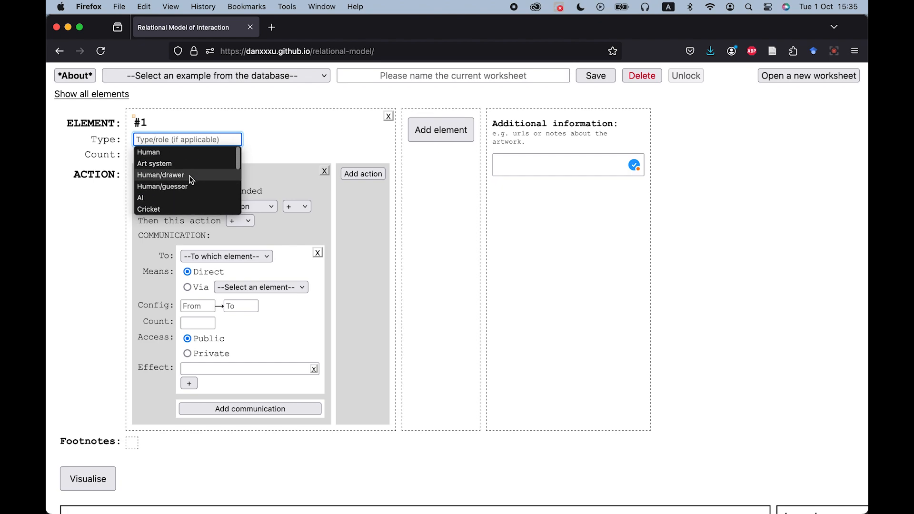
click(193, 139)
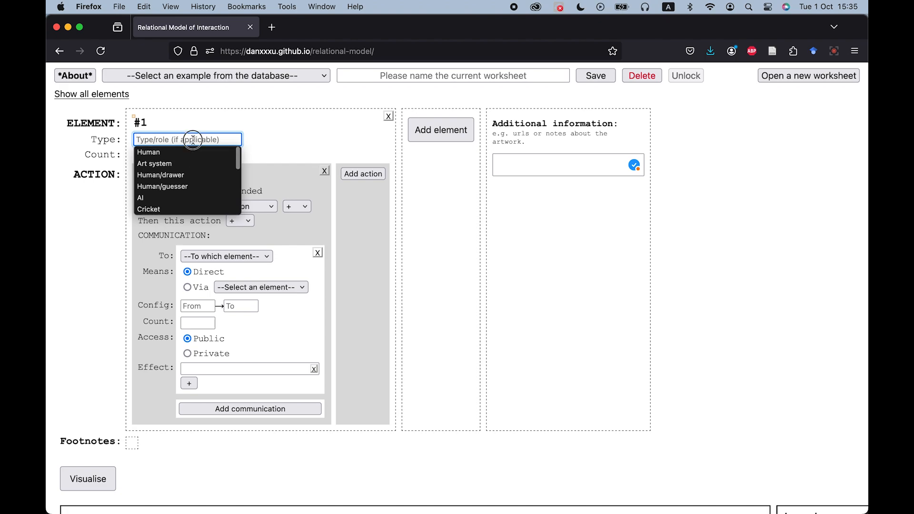
text(human)
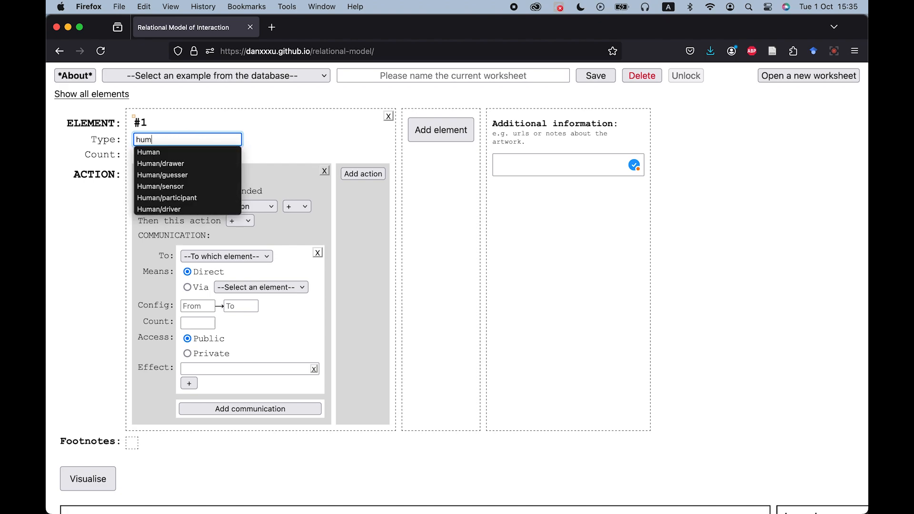
key(BackSpace)
key(BackSpace)
key(BackSpace)
key(BackSpace)
key(BackSpace)
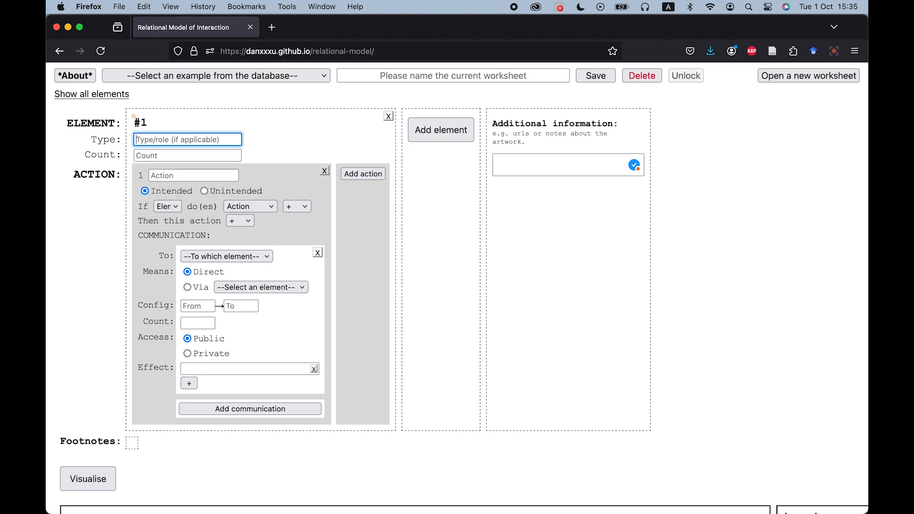
Scroll through the Type suggestions once more and close the list.
click(225, 140)
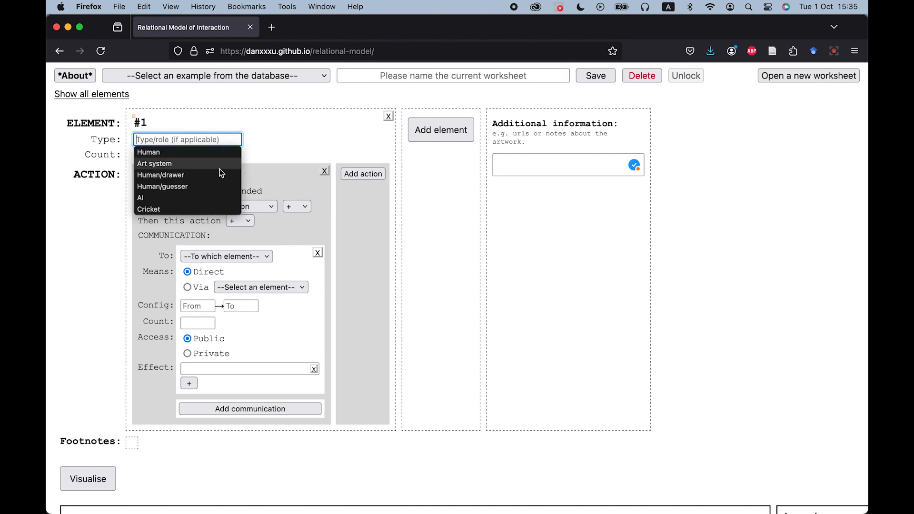
scroll(218, 176, down, 3)
scroll(219, 176, down, 3)
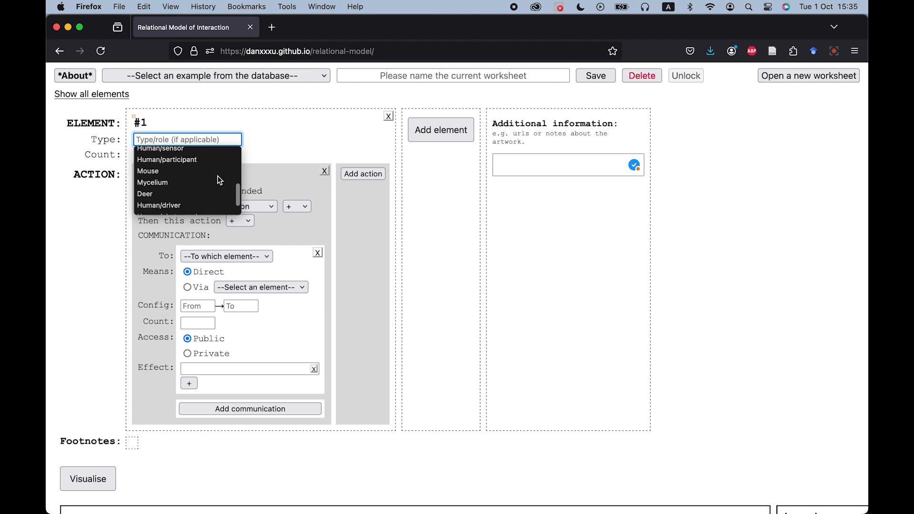
click(264, 151)
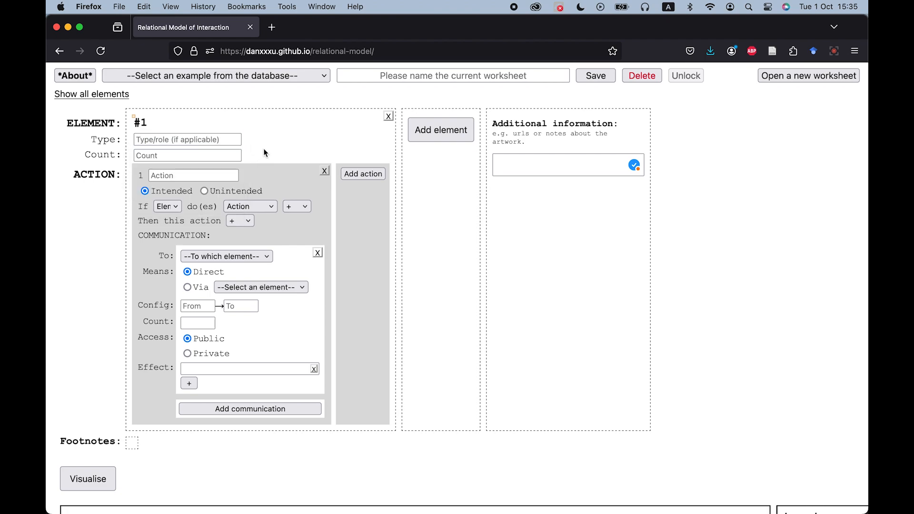
Set element #1's type to Human and its count to 1+.
click(225, 140)
text(hu)
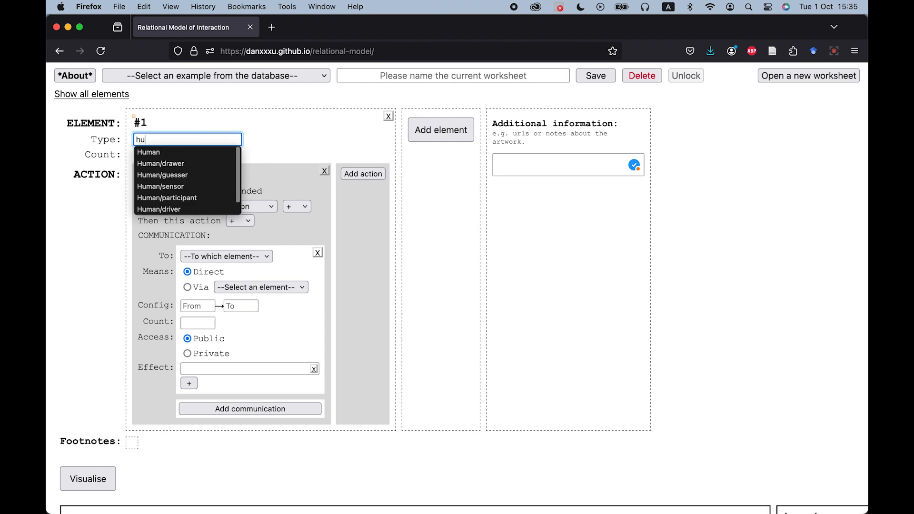
click(218, 156)
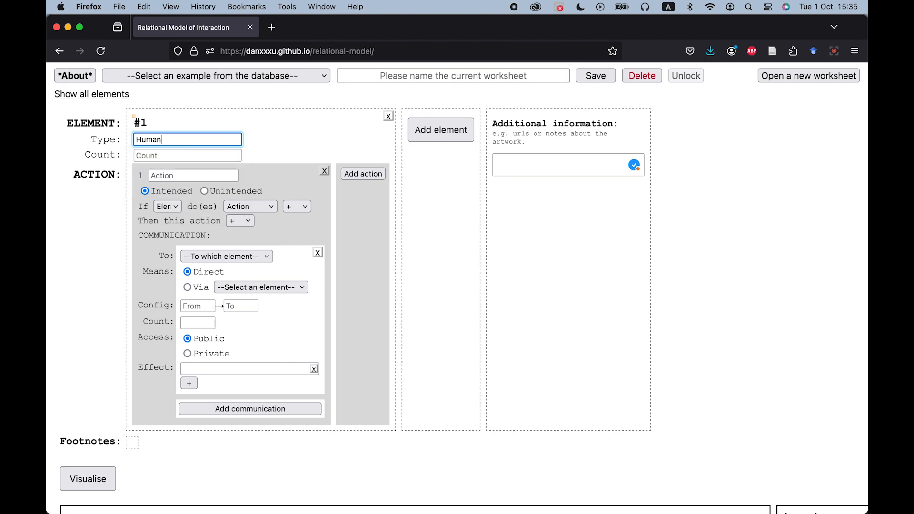
click(218, 156)
text(1+)
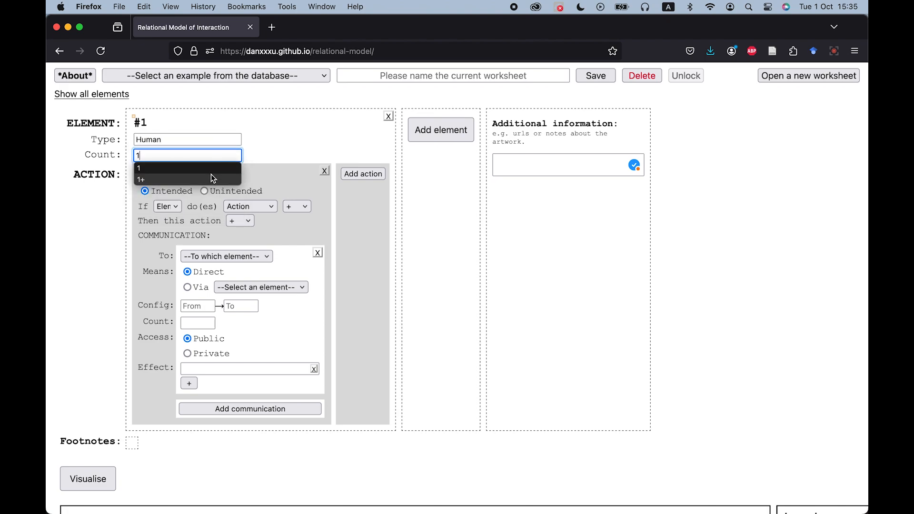
click(211, 175)
click(281, 142)
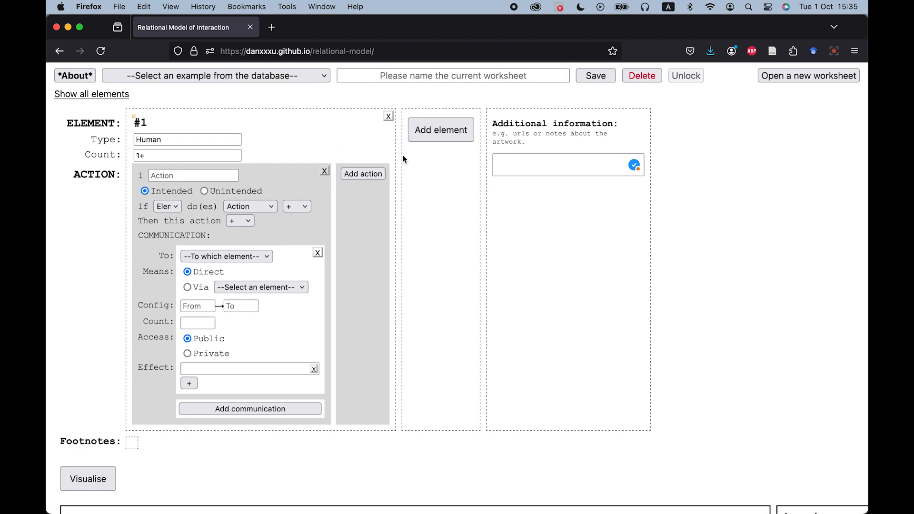
Add a second element with type Art system and count 1.
click(464, 132)
click(663, 116)
click(430, 129)
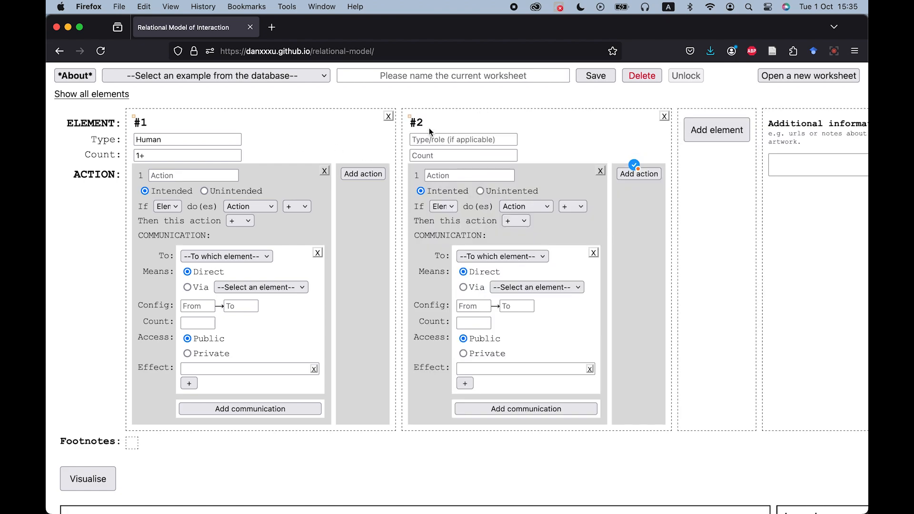
click(493, 140)
text(a)
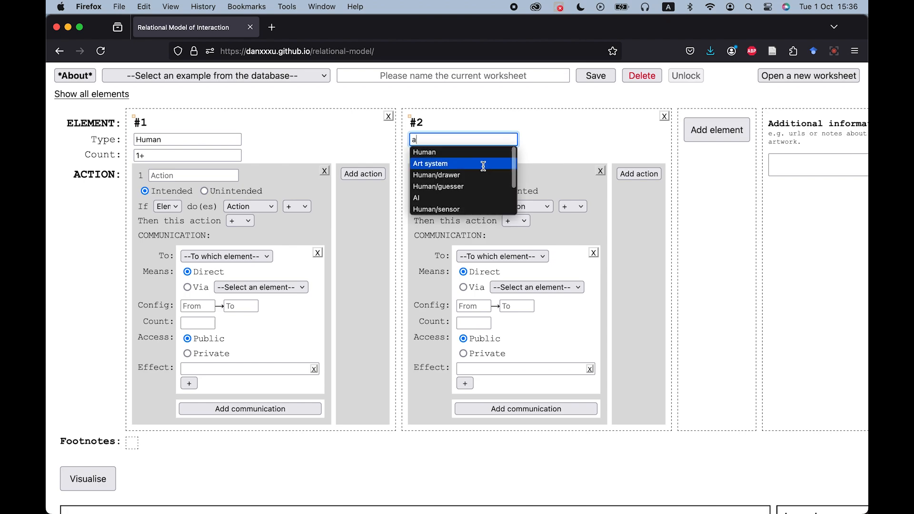
click(484, 165)
click(502, 157)
text(1)
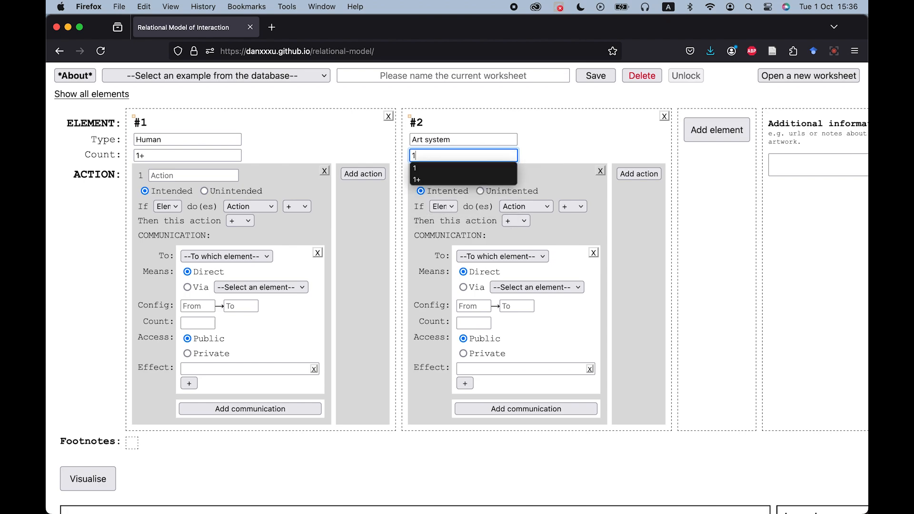
click(547, 154)
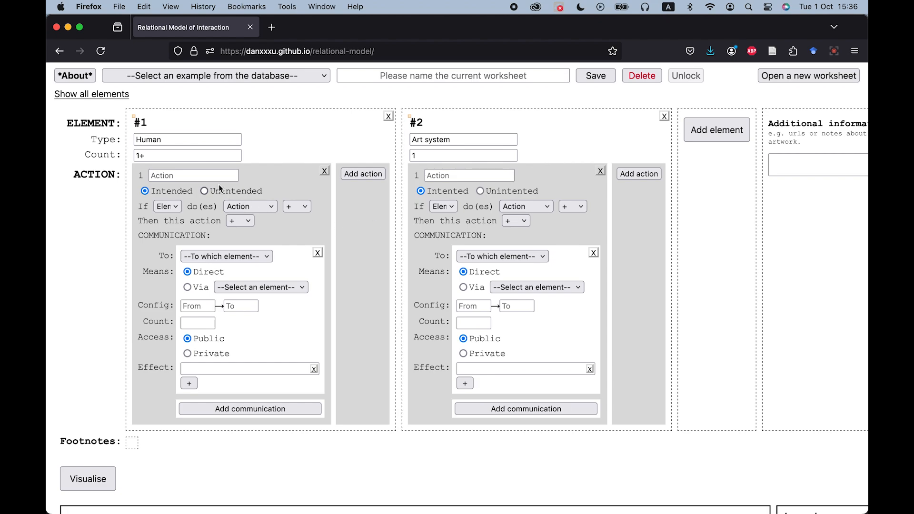
Name element #1's first action move.
mouse_move(101, 174)
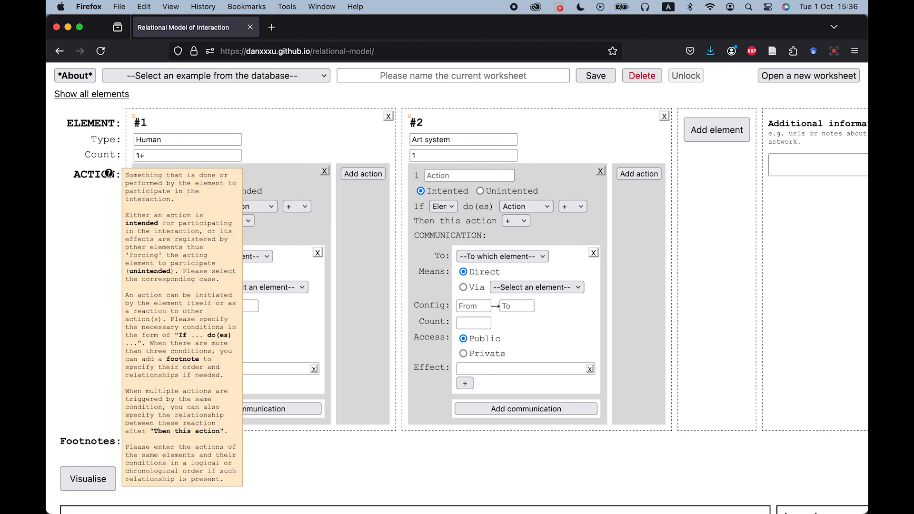
click(203, 175)
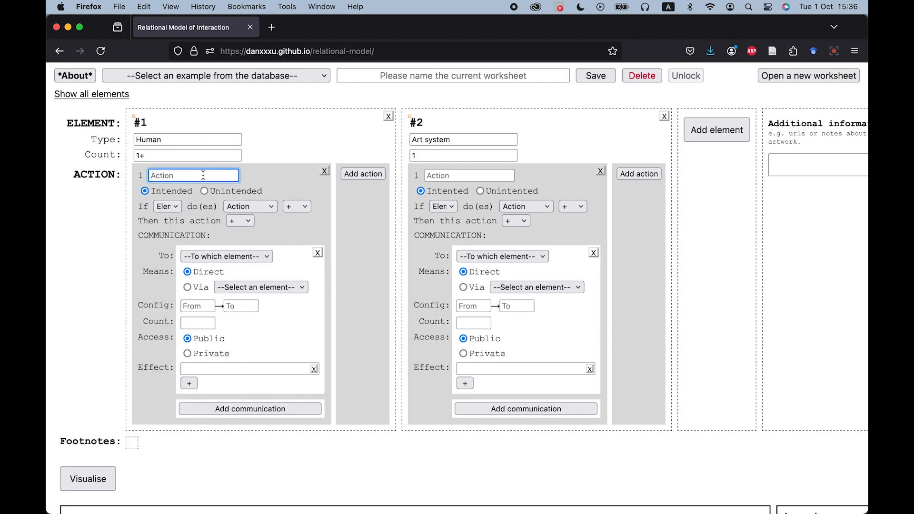
click(203, 175)
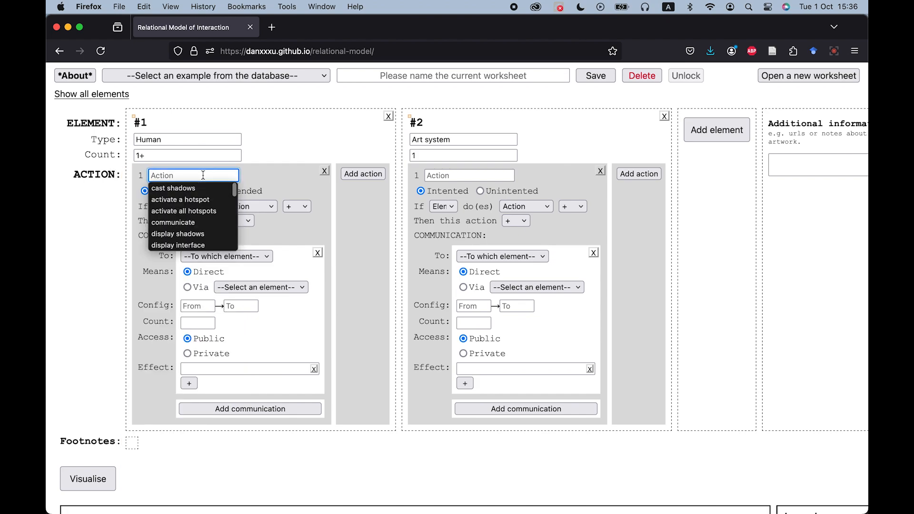
text(mo)
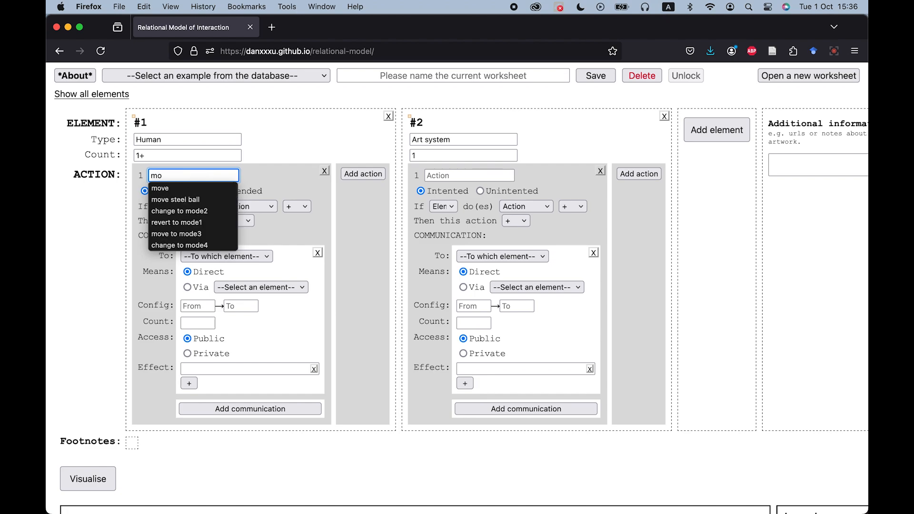
click(198, 186)
Add a second action to element #1 named communicate.
click(363, 174)
click(388, 176)
text(co)
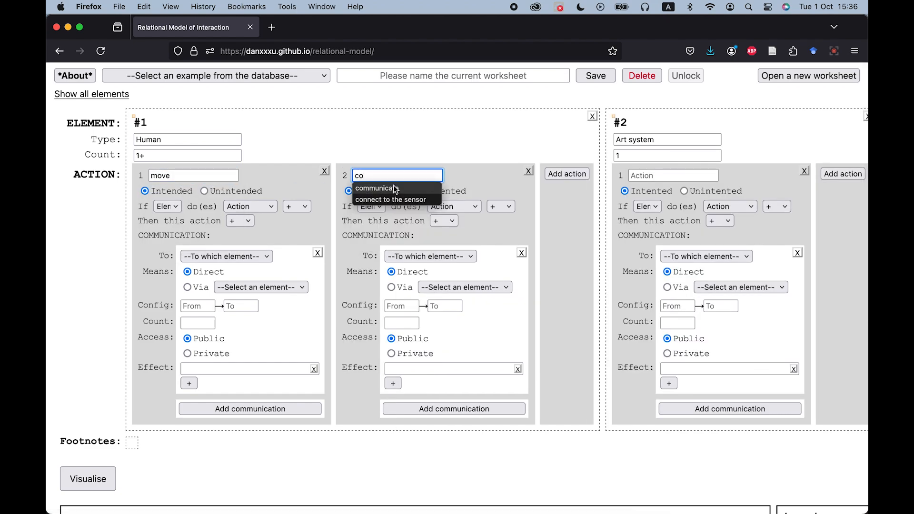
click(376, 186)
Name element #2's first action play audio.
click(710, 176)
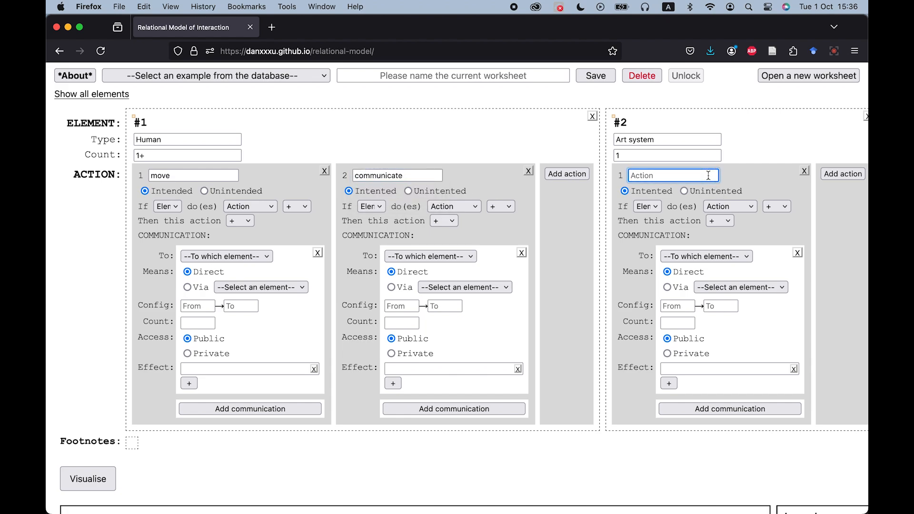
text(play)
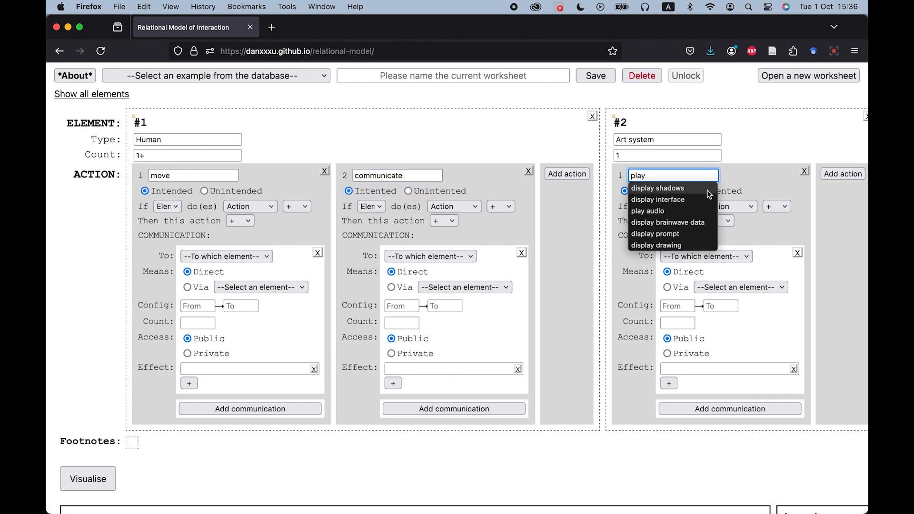
click(697, 212)
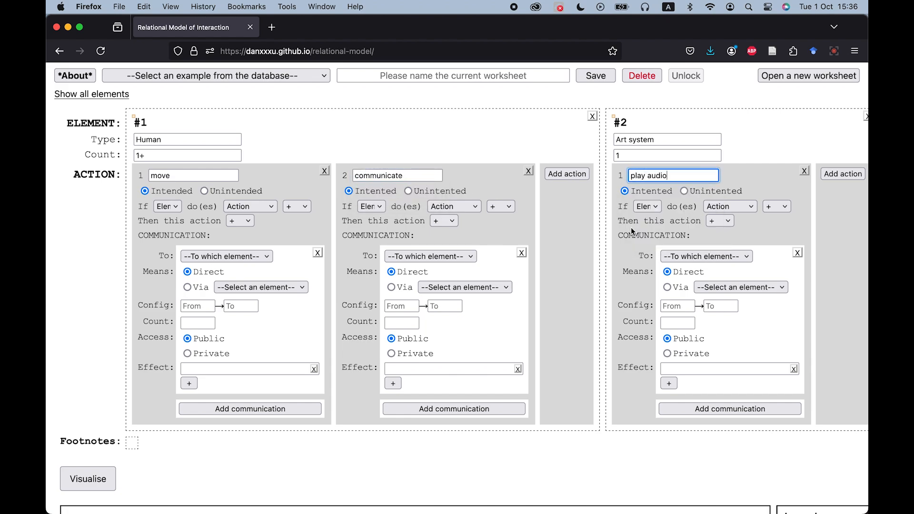
Mark element #1's communicate action as unintended.
click(168, 207)
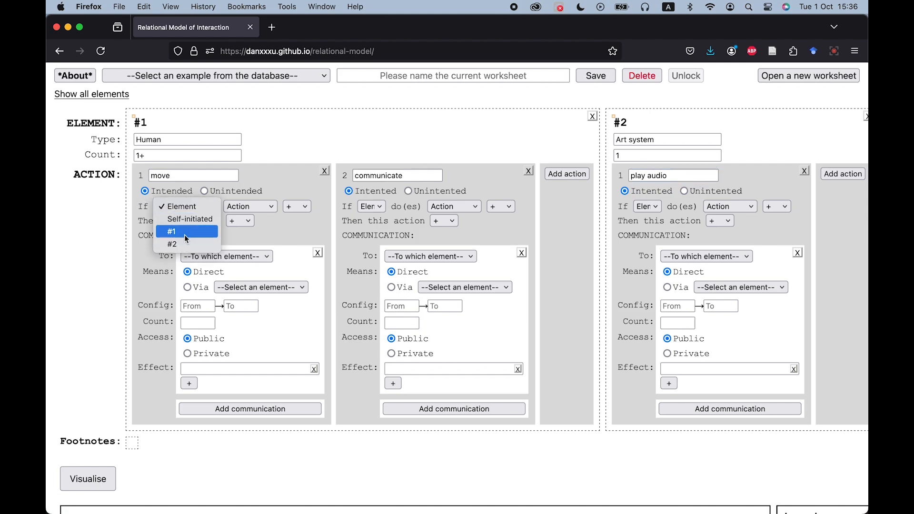
click(282, 232)
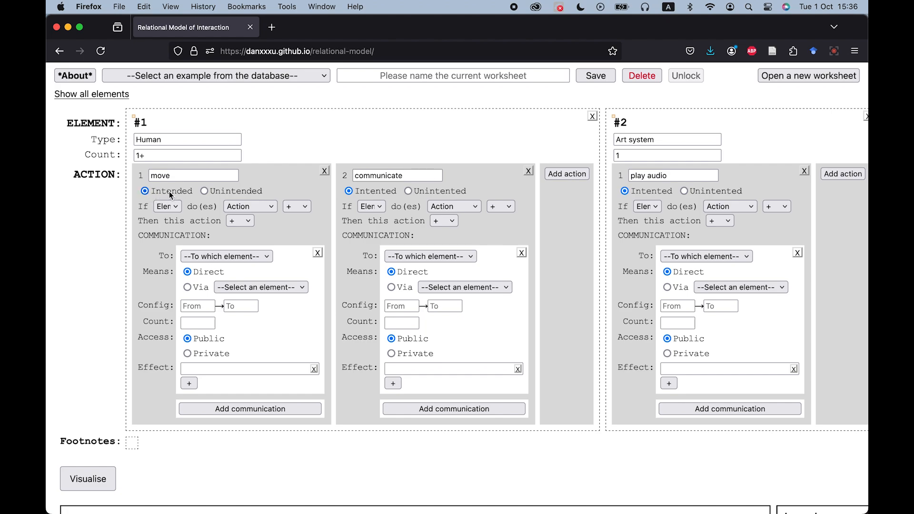
click(409, 192)
Set the conditions of both element #1 actions to Self-initiated.
click(176, 210)
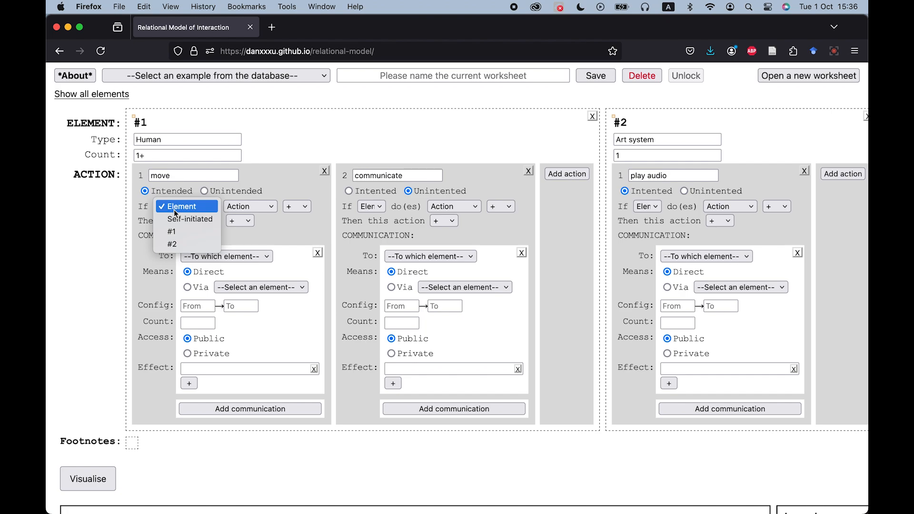
click(177, 219)
click(380, 208)
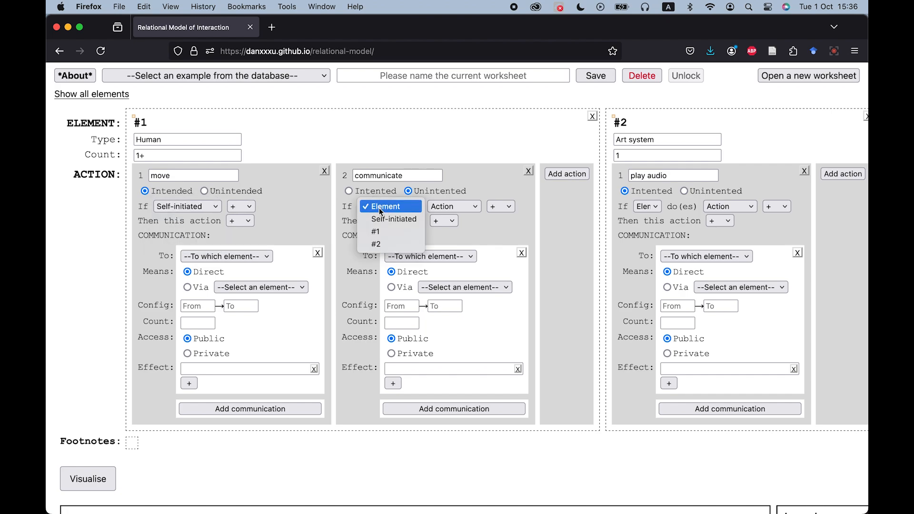
click(394, 219)
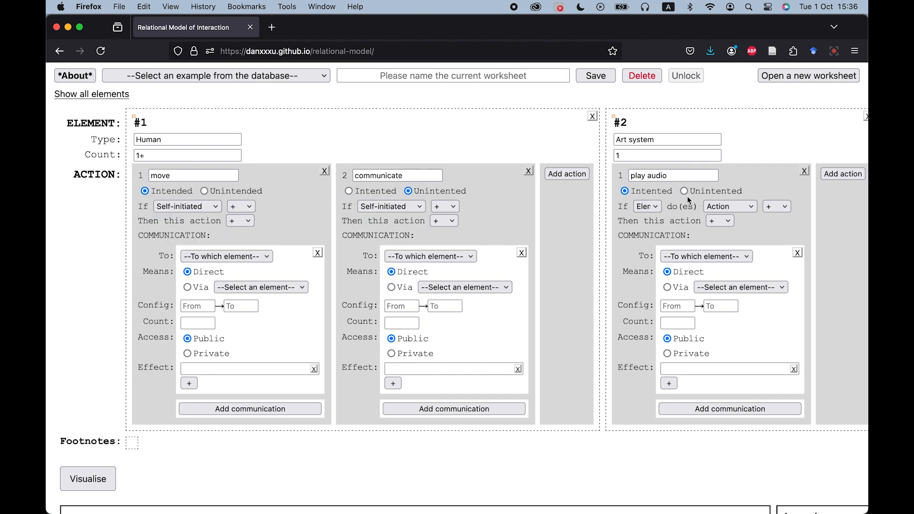
Make element #2's play audio action conditional on #1 doing 1 move.
click(657, 208)
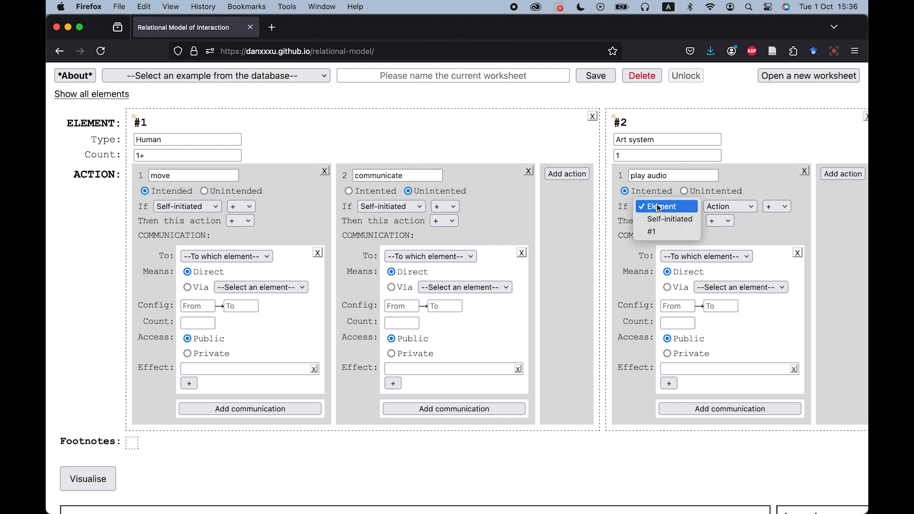
click(659, 234)
click(726, 206)
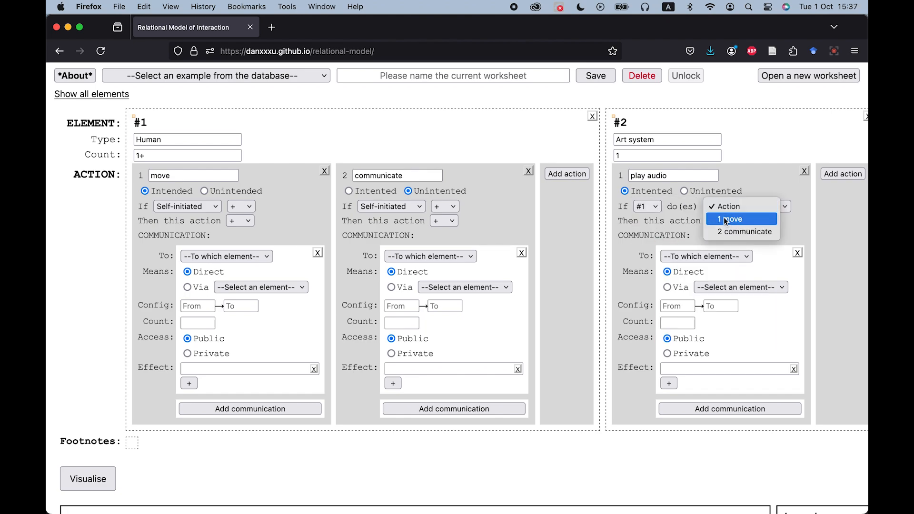
click(726, 220)
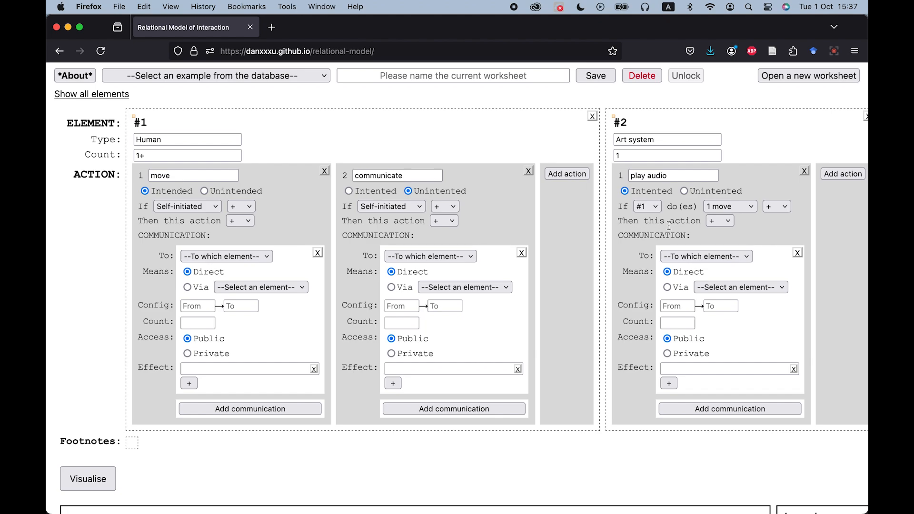
Set play audio's 'Then this action' relation to AND and remove the extra condition row it adds.
click(721, 221)
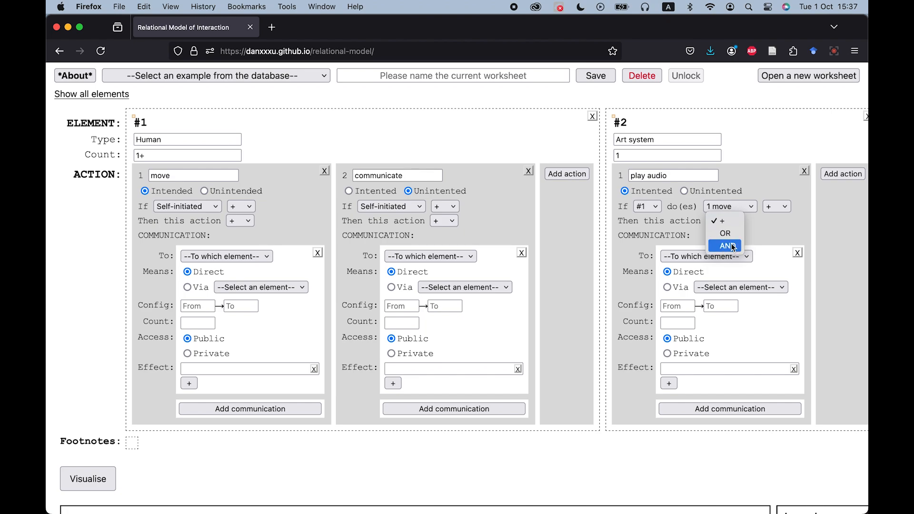
click(733, 247)
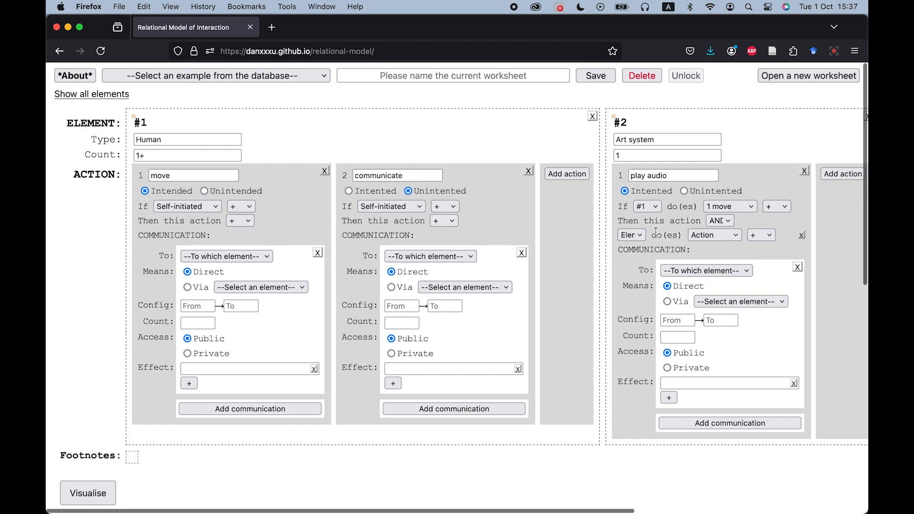
click(801, 235)
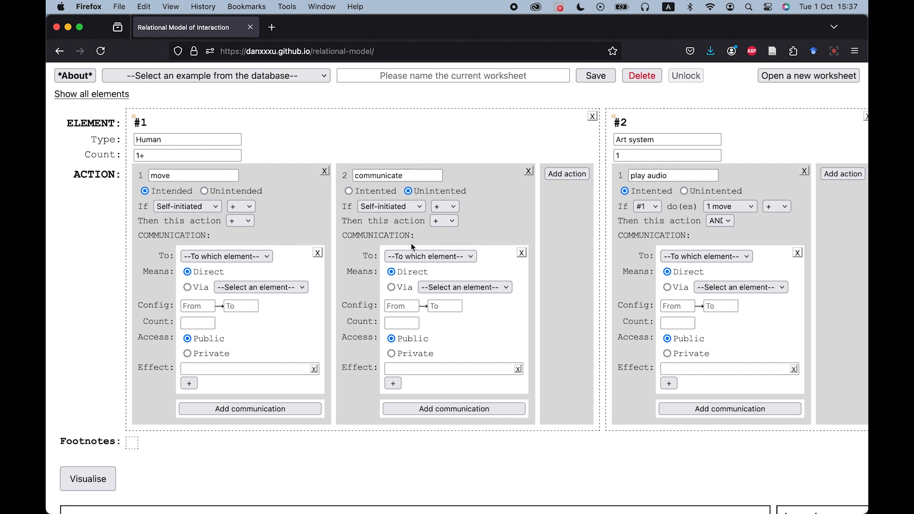
Direct the move action's communication to element #2.
mouse_move(196, 235)
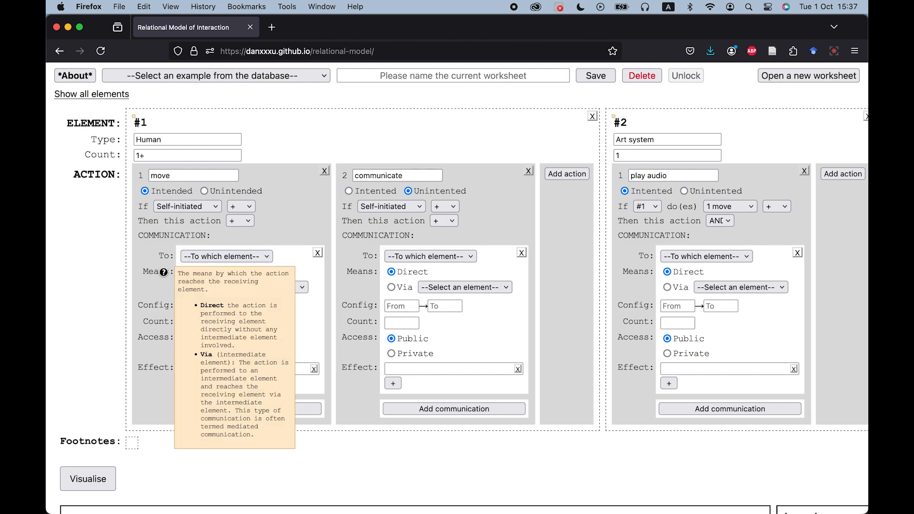
mouse_move(169, 301)
mouse_move(163, 272)
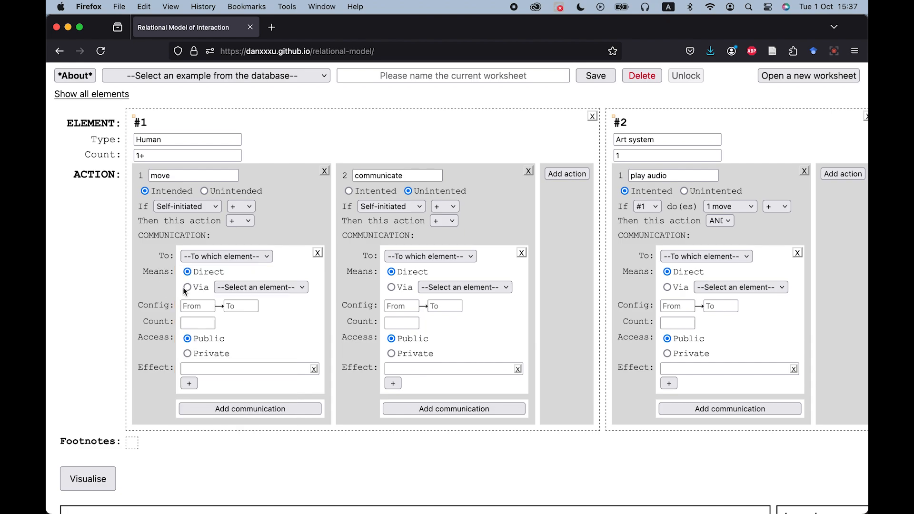
click(265, 260)
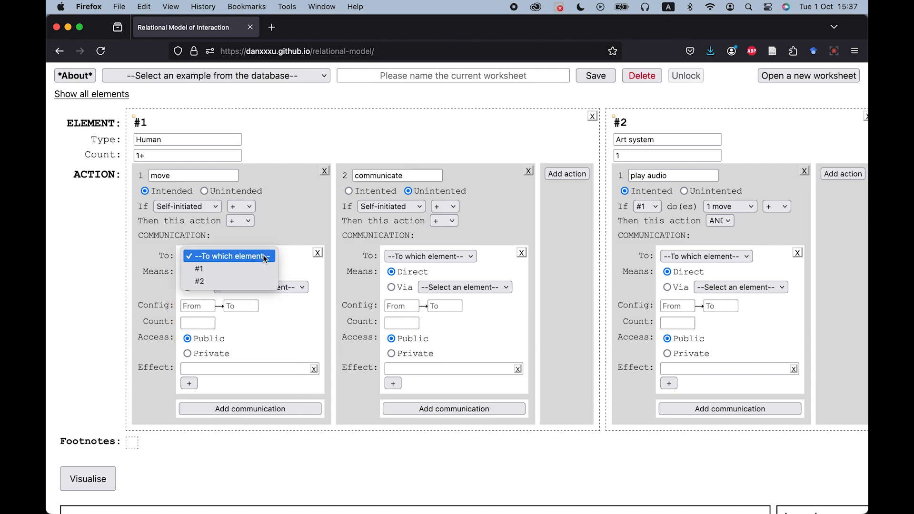
click(257, 281)
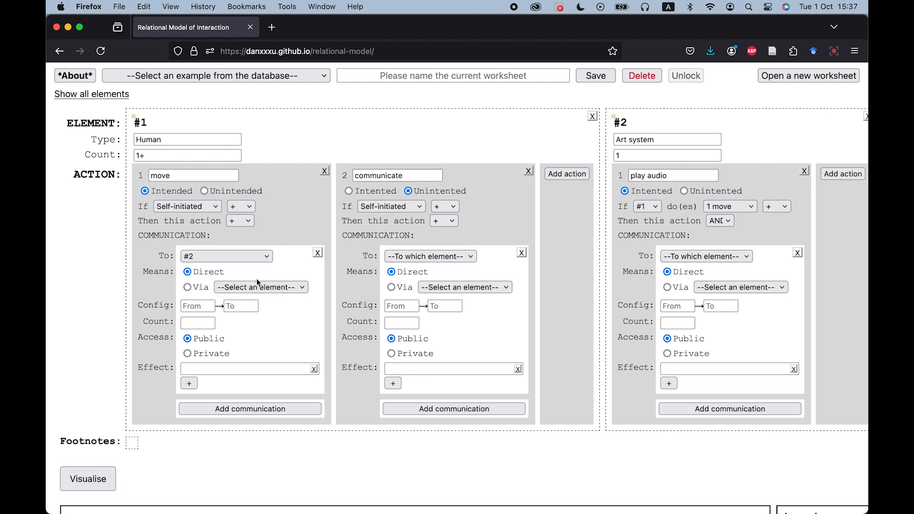
Direct the communications of the communicate and play audio actions to element #1.
click(388, 261)
click(408, 269)
scroll(248, 279, down, 1)
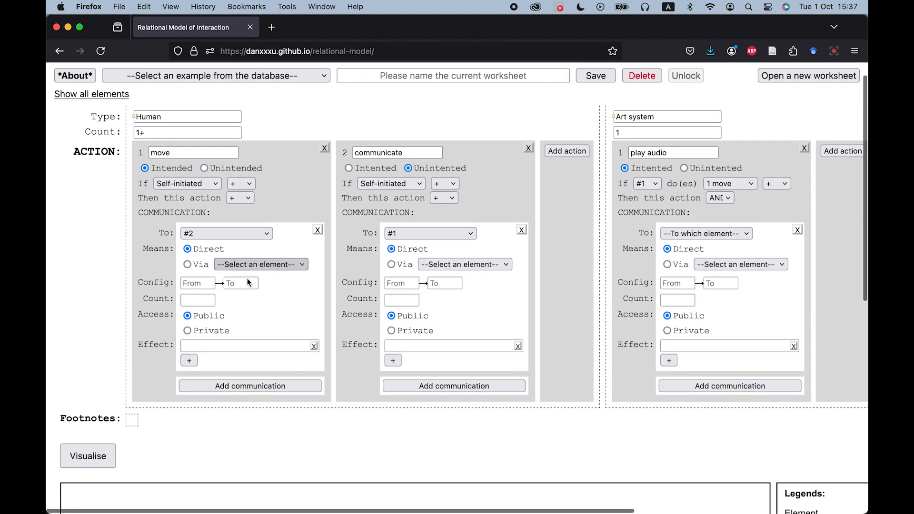
scroll(248, 279, right, 2)
click(651, 228)
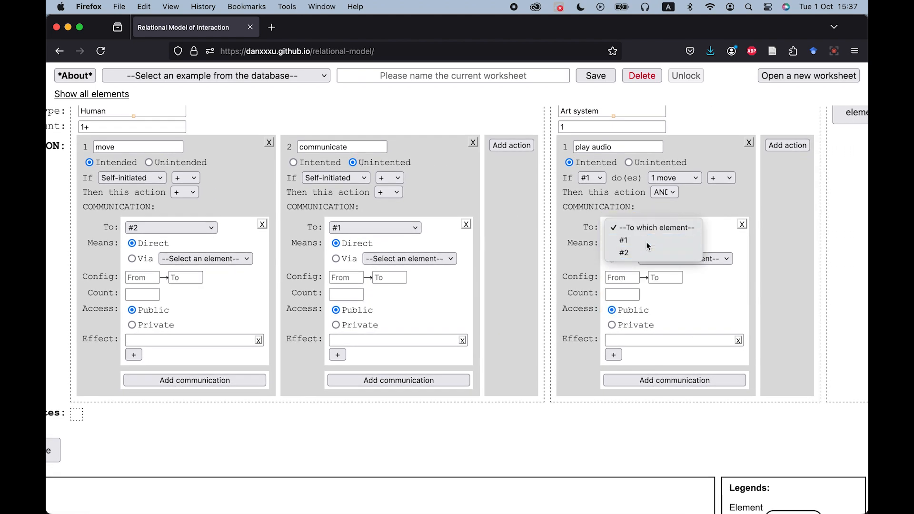
click(649, 240)
Add a second communication to element #1's move action.
scroll(430, 277, left, 2)
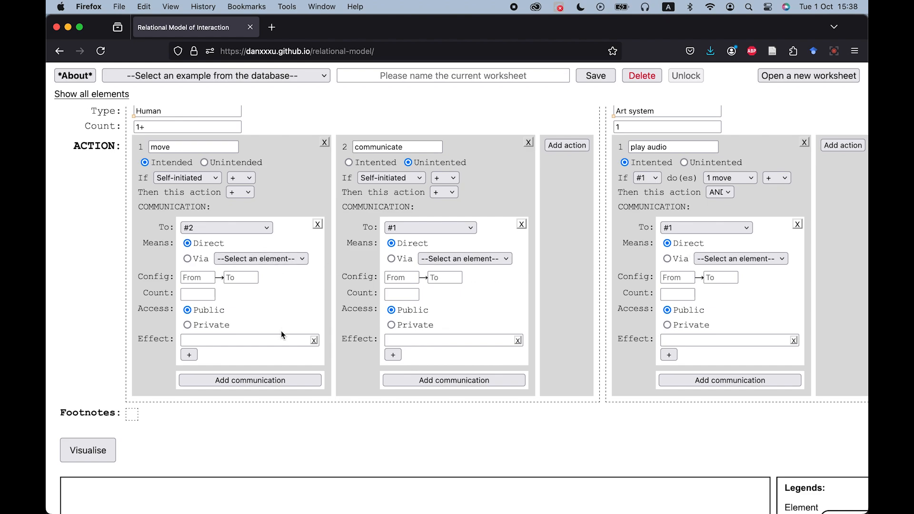
click(279, 379)
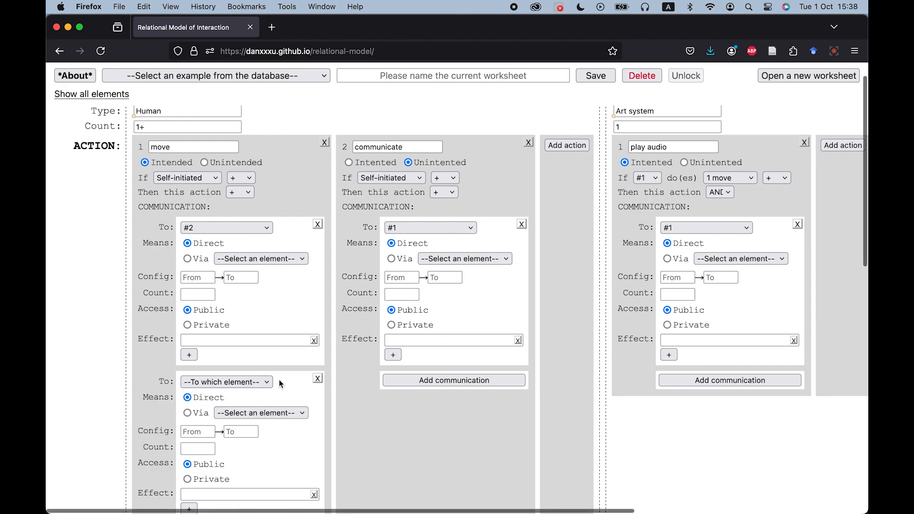
Direct the move action's second communication to element #1 via element #2.
scroll(280, 380, down, 2)
scroll(279, 379, up, 1)
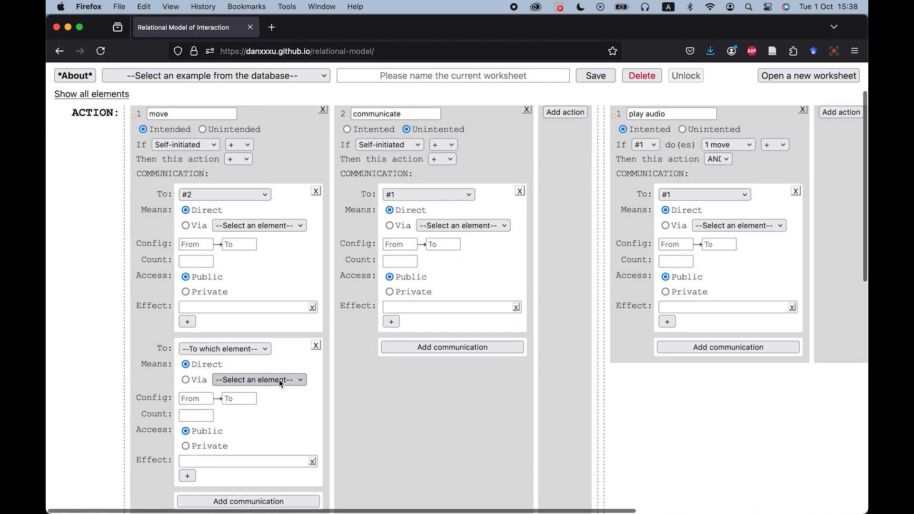
click(256, 347)
click(198, 360)
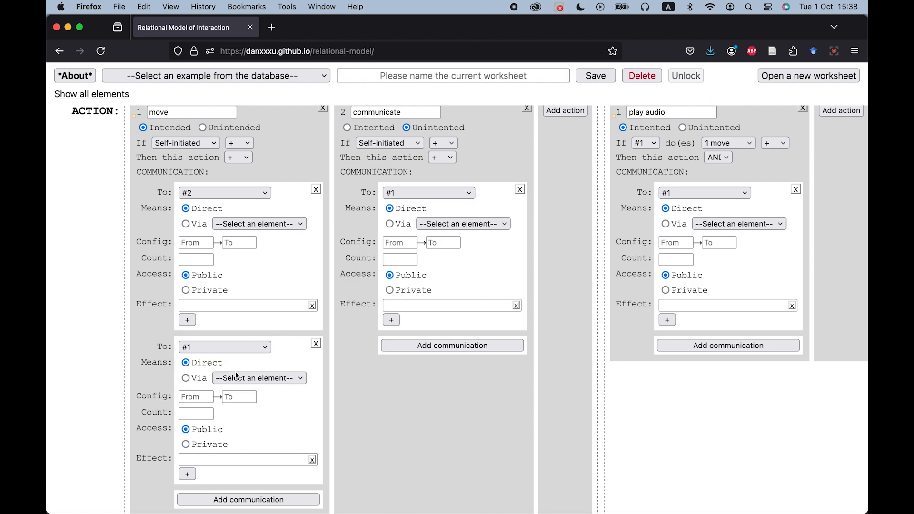
click(186, 378)
click(242, 378)
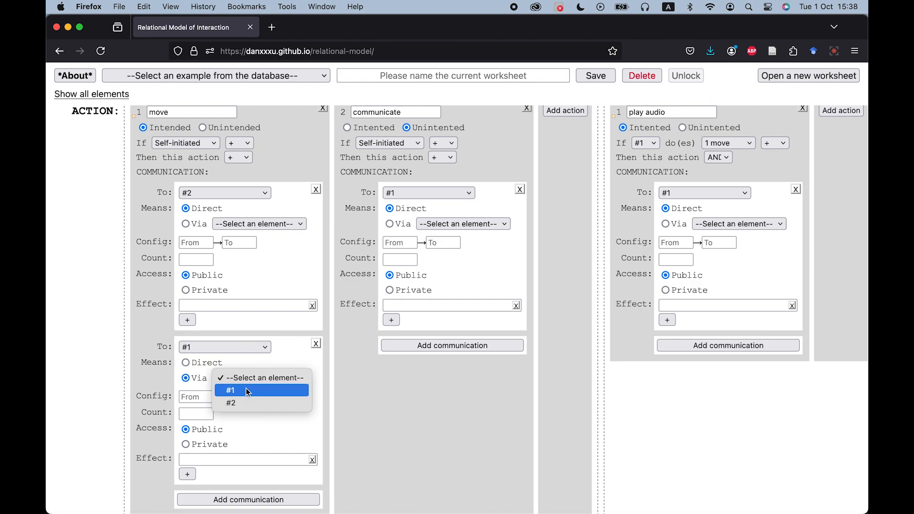
click(247, 403)
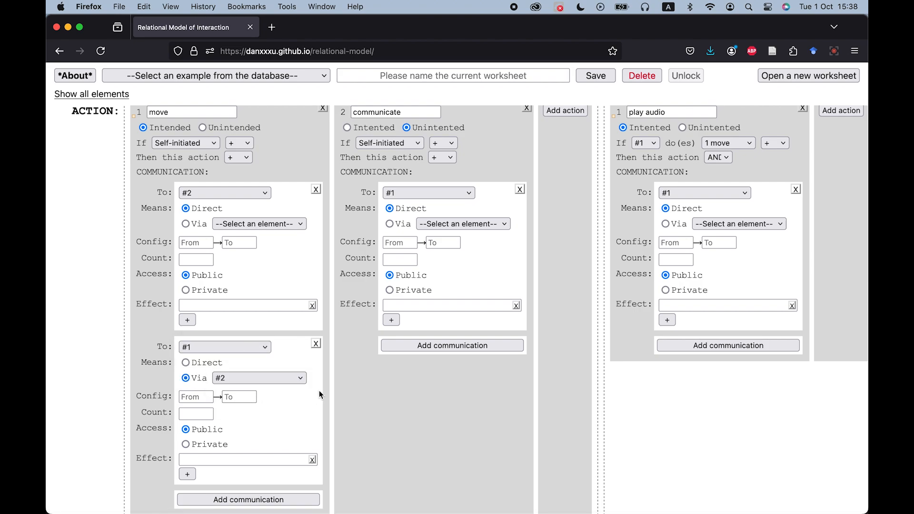
Set the move action's first communication configuration to 1 → 1 and its count to 1+.
scroll(319, 391, down, 2)
scroll(319, 391, up, 4)
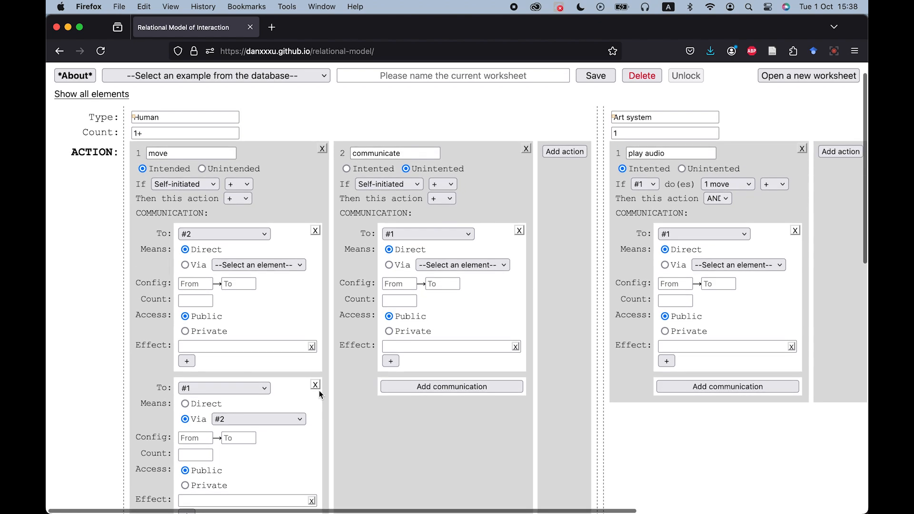
scroll(319, 391, up, 1)
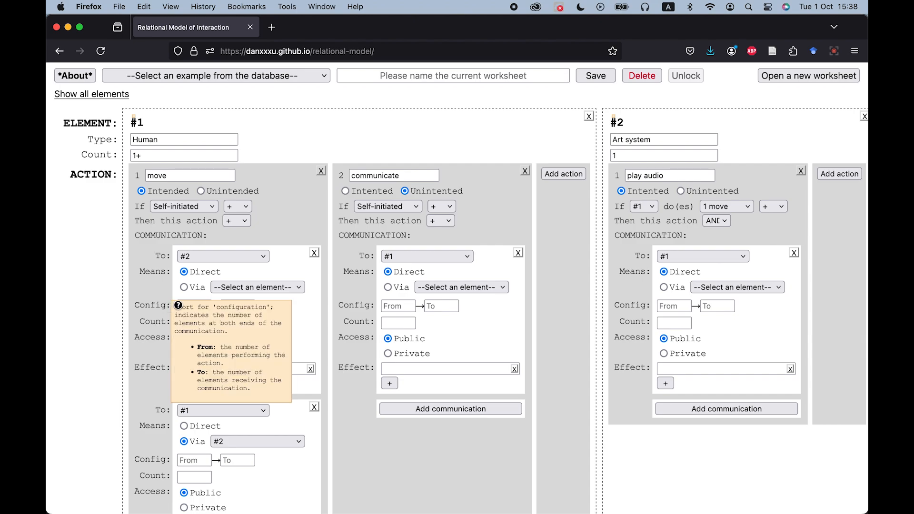
click(194, 305)
text(1)
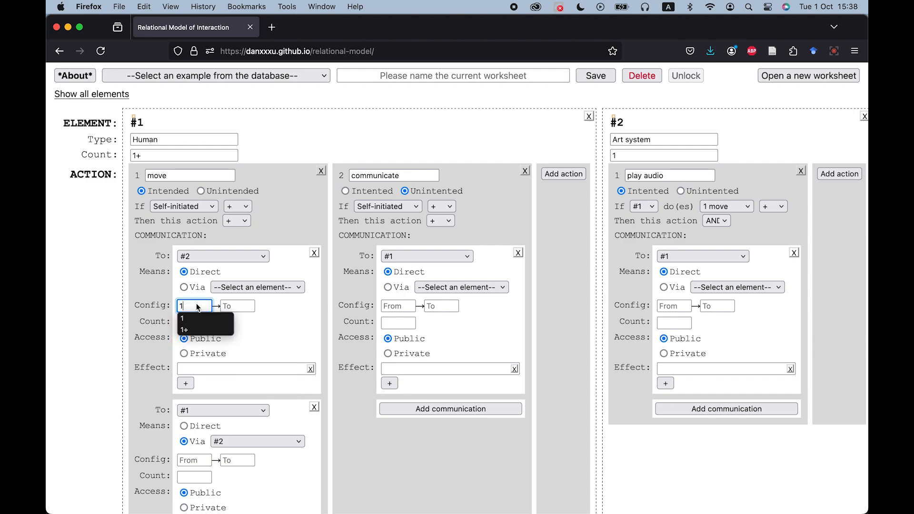
click(238, 306)
text(1)
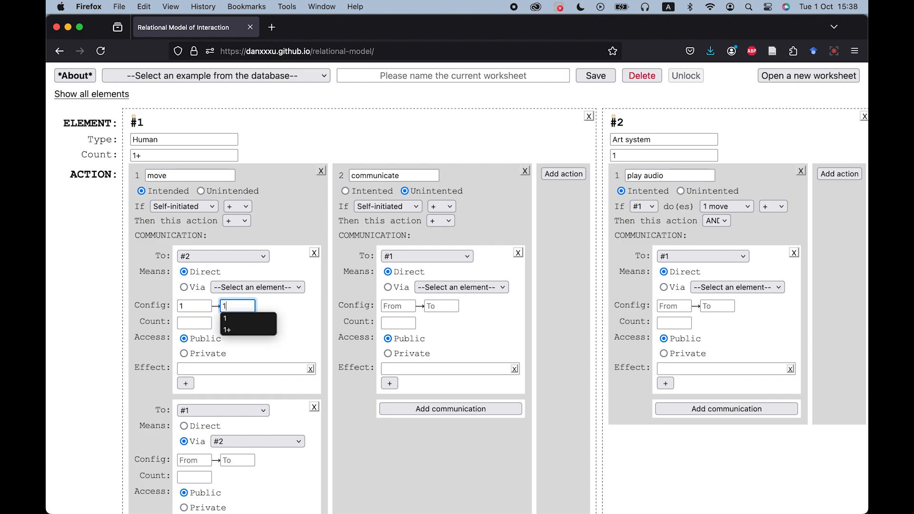
click(264, 308)
click(193, 323)
text(1)
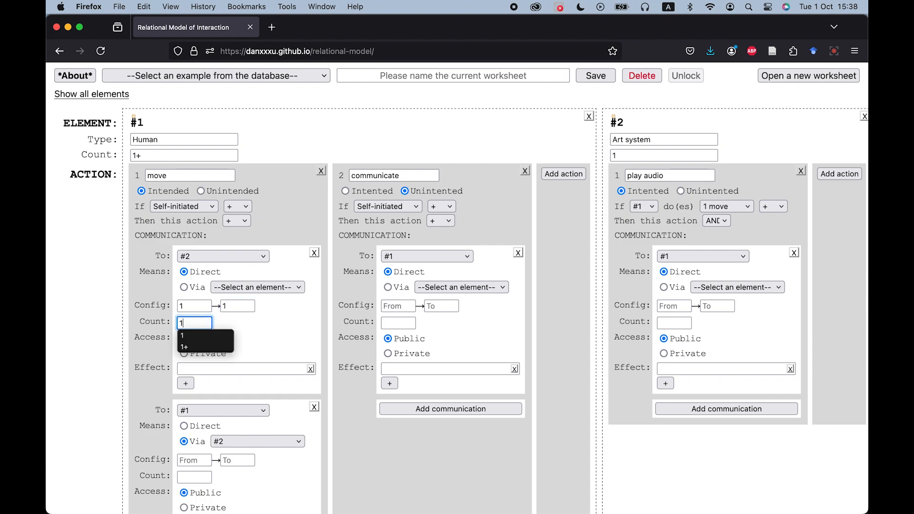
click(196, 346)
click(266, 329)
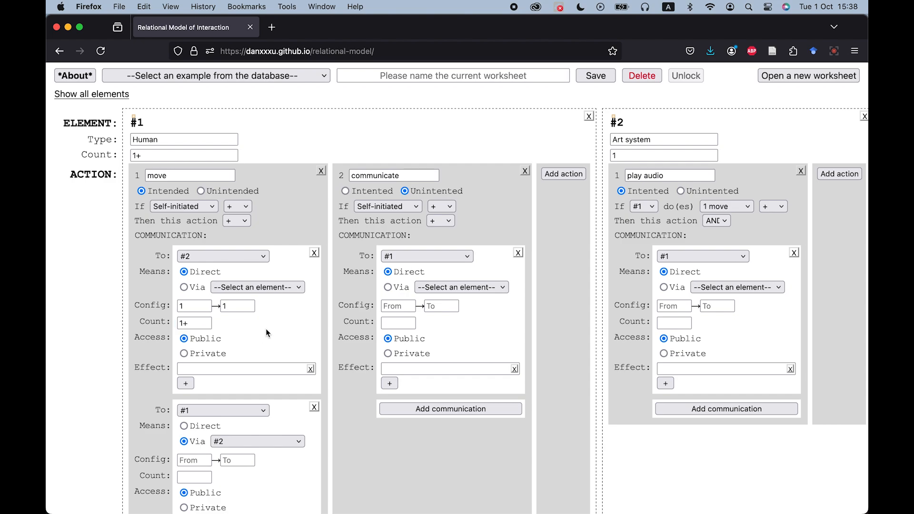
Set the communicate action's communication configuration to 1+ → 1+ and its count to 1+.
scroll(266, 328, right, 1)
scroll(266, 328, down, 2)
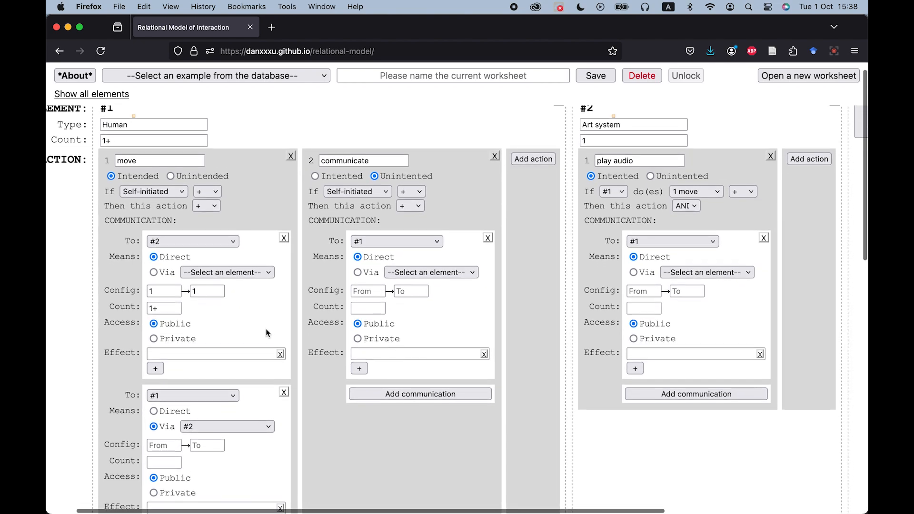
click(367, 277)
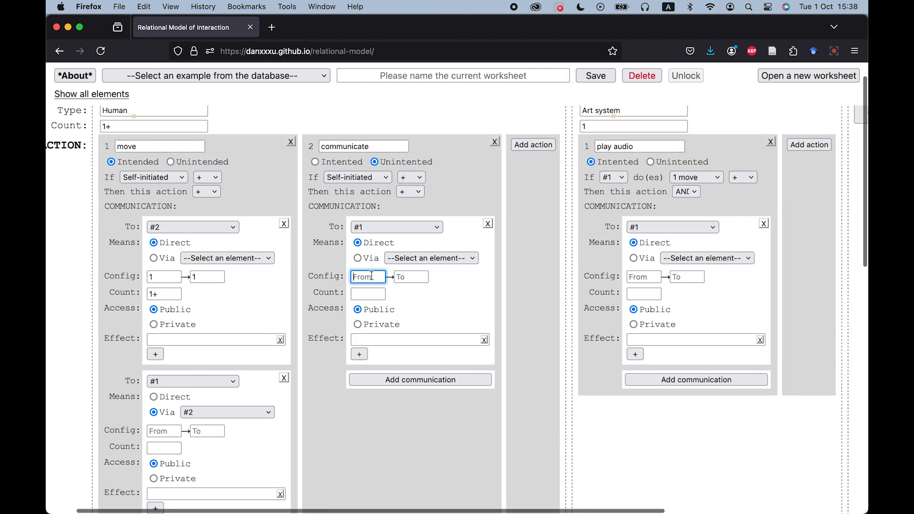
text(1)
click(374, 302)
click(408, 277)
text(1)
click(413, 301)
click(372, 295)
text(1)
click(373, 317)
click(470, 300)
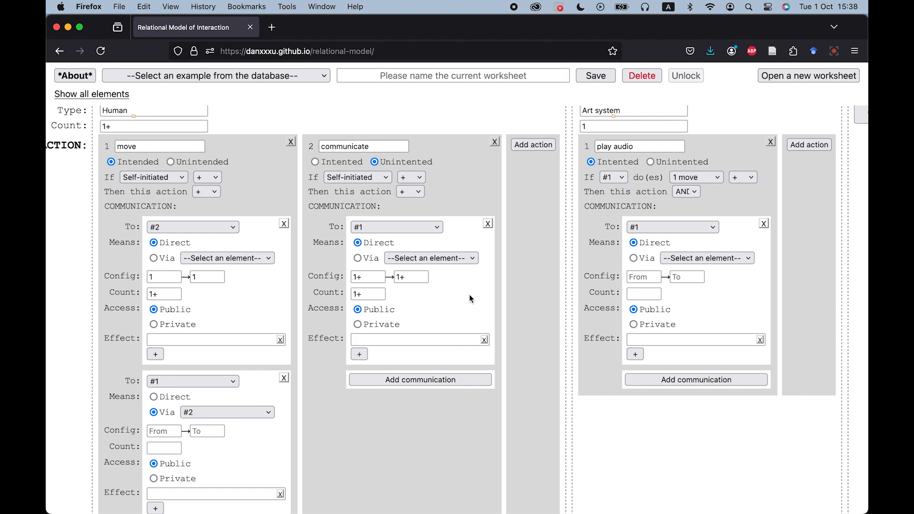
Set the play audio communication configuration to 1 → 1+ and its count to 1+.
scroll(469, 299, right, 2)
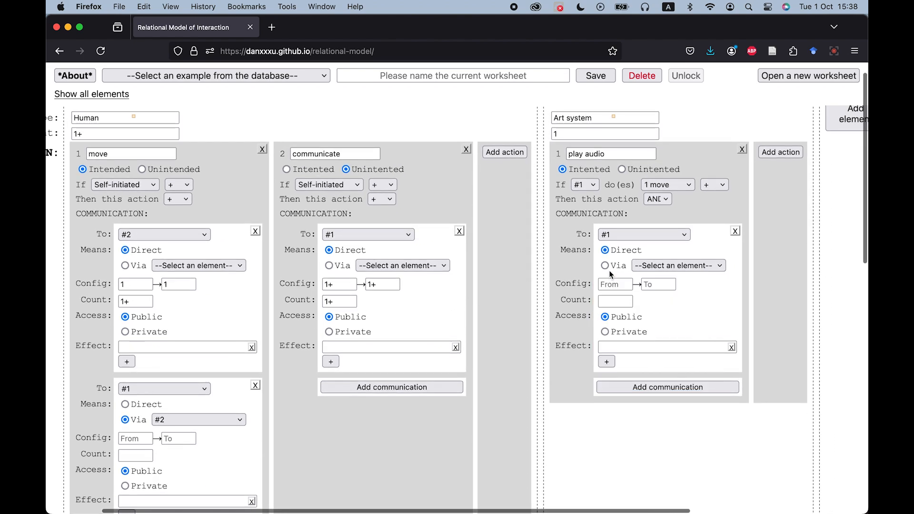
click(610, 284)
text(1)
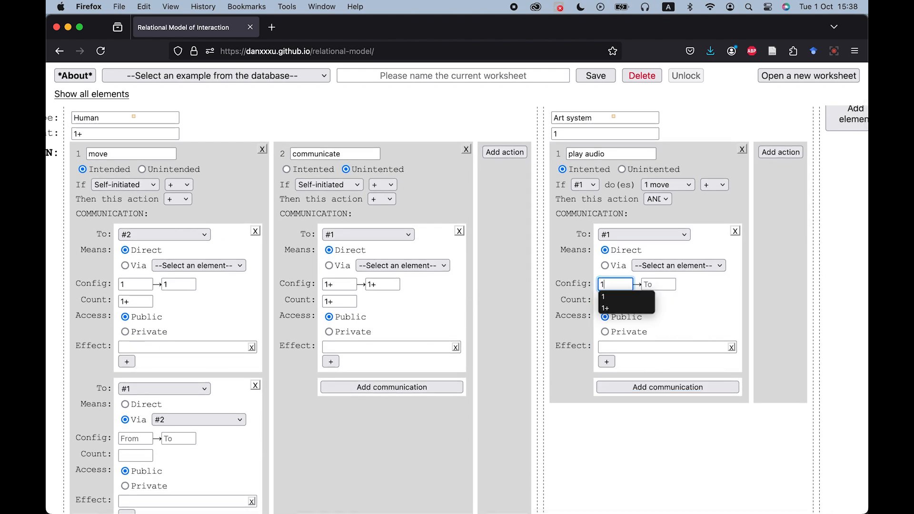
click(662, 283)
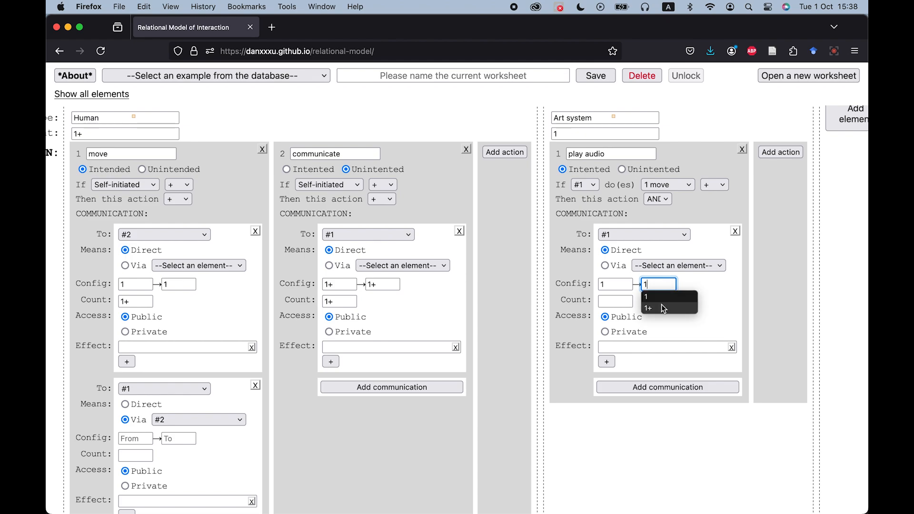
click(662, 304)
click(615, 300)
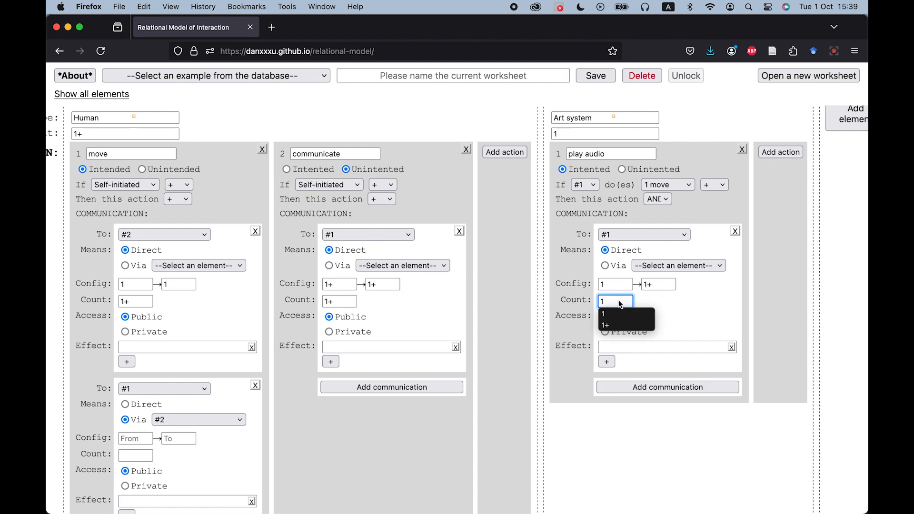
click(621, 324)
scroll(388, 388, down, 2)
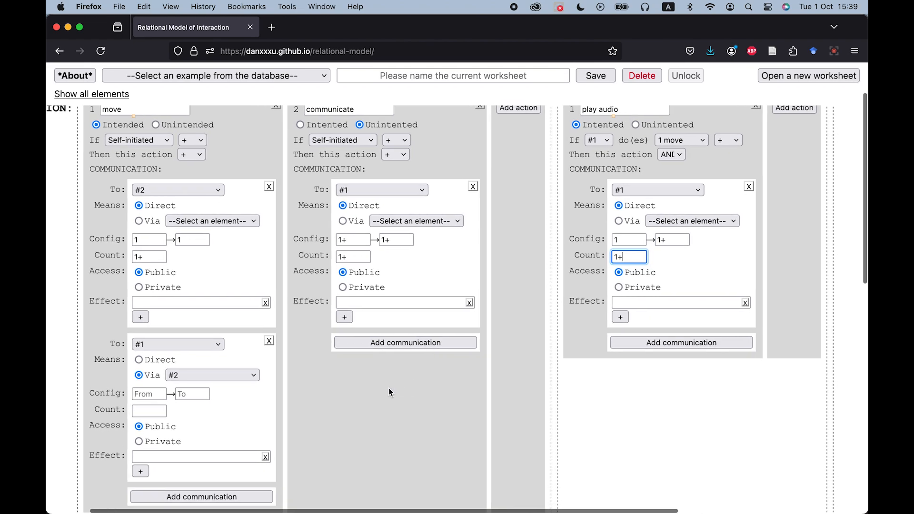
Set the move action's second communication configuration to 1 → 1+ and its count to 1+.
scroll(389, 388, left, 3)
click(200, 393)
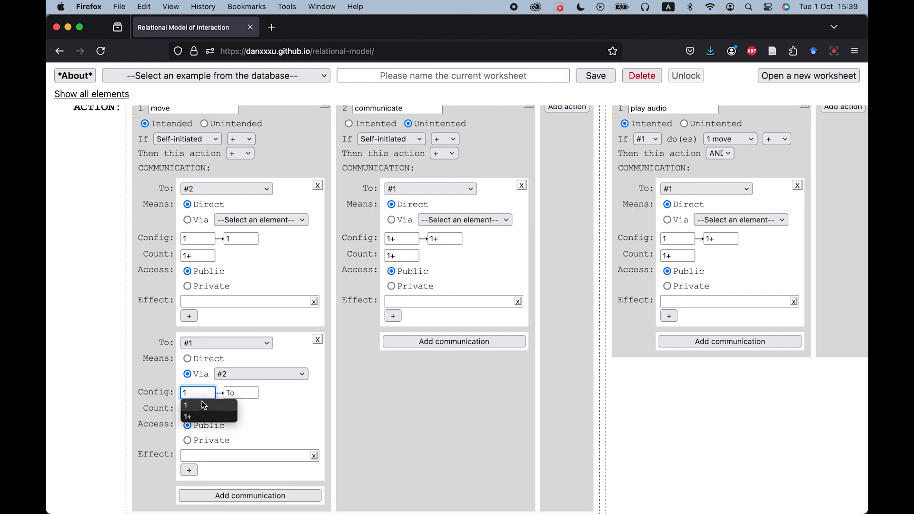
click(222, 404)
click(245, 394)
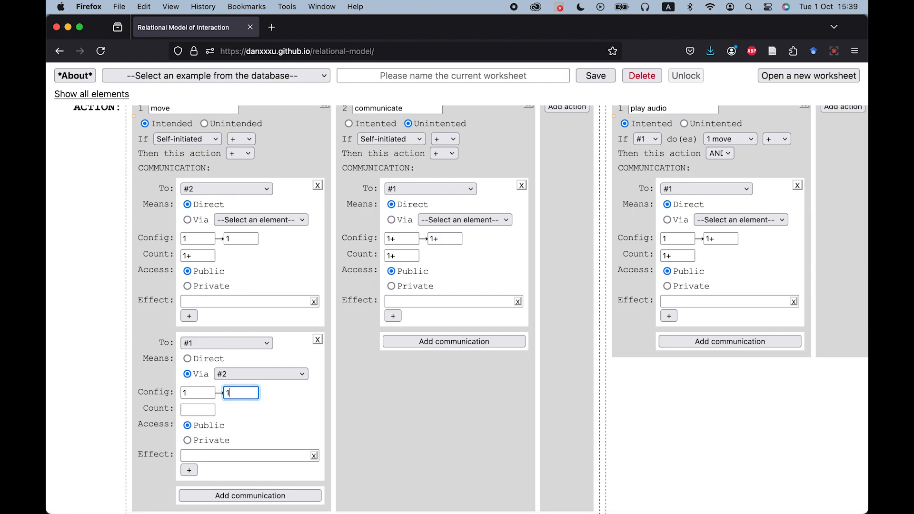
click(245, 416)
click(199, 411)
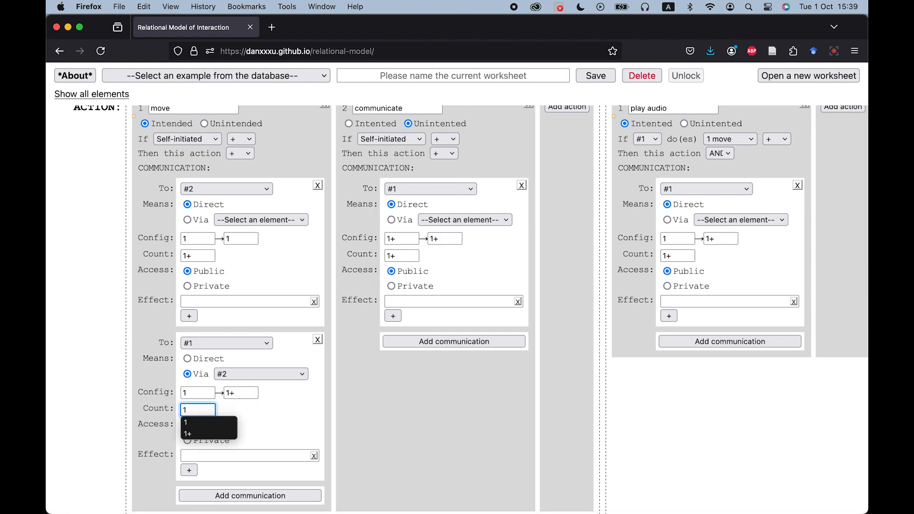
click(199, 433)
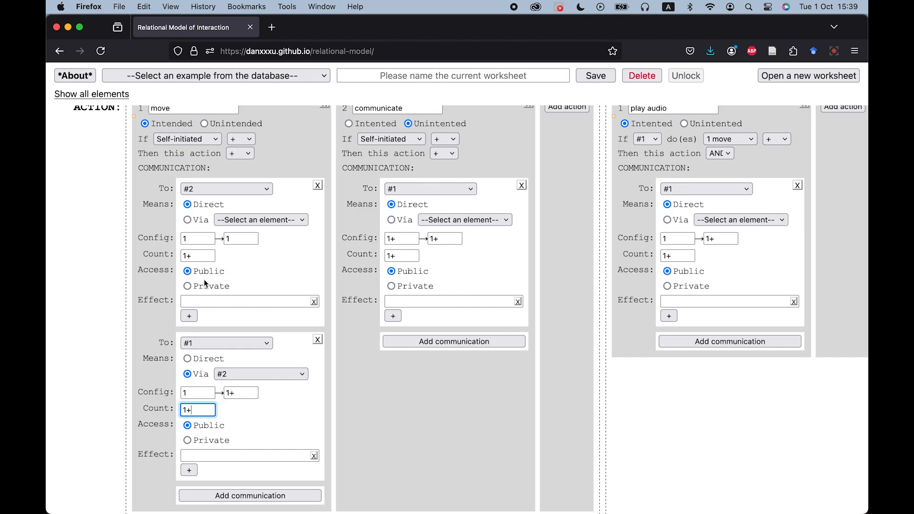
Read the help note explaining the Access options.
mouse_move(158, 269)
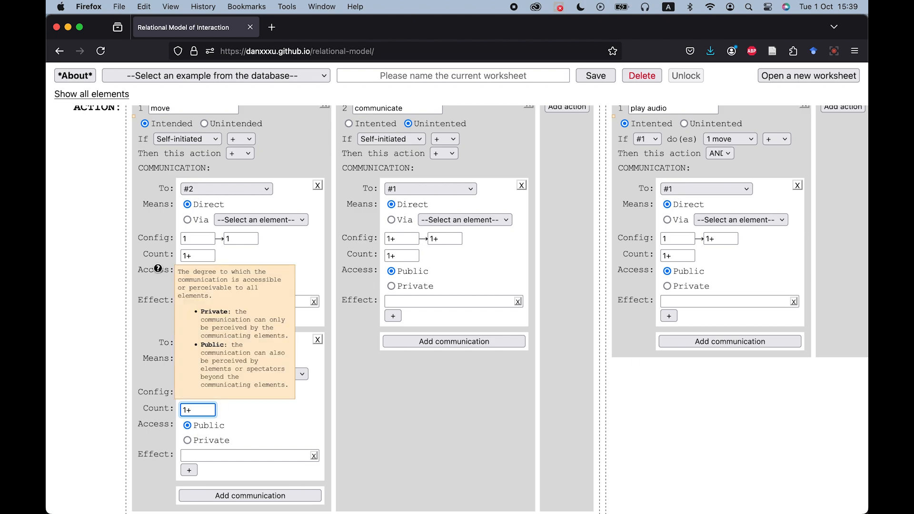
click(157, 269)
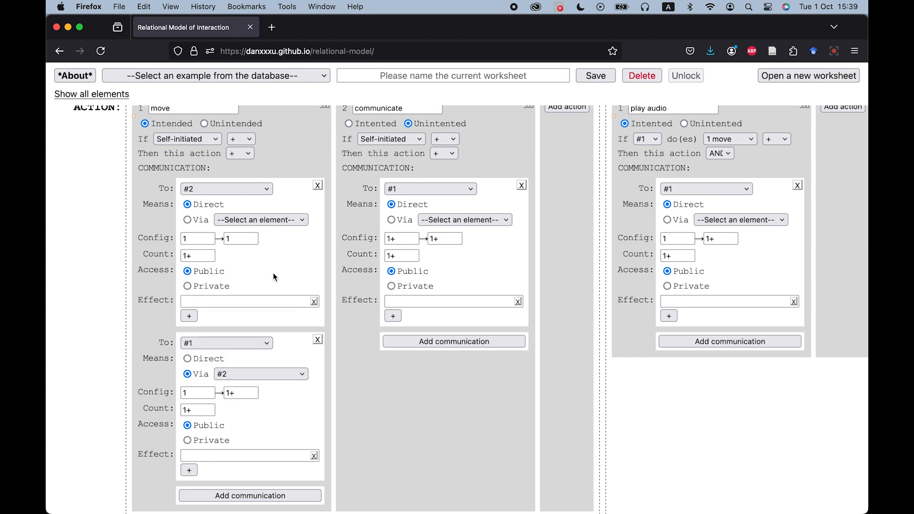
scroll(273, 276, up, 1)
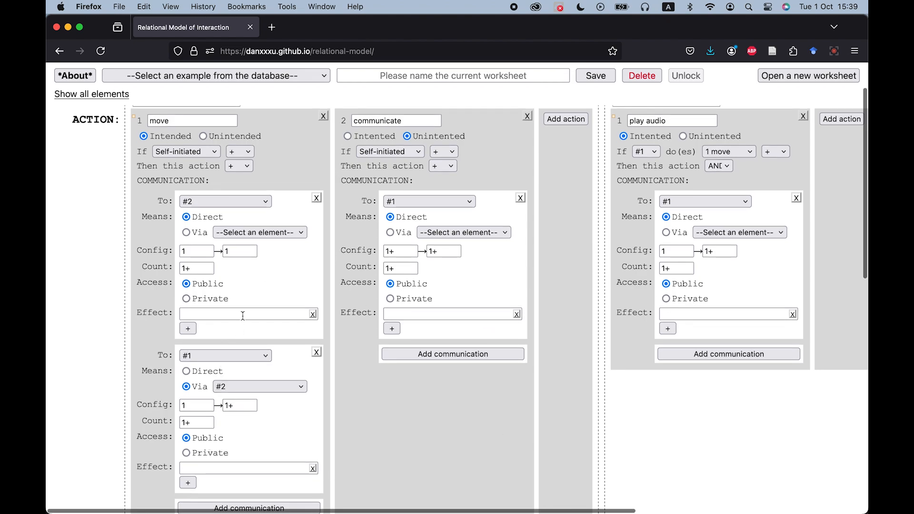
scroll(245, 309, down, 2)
Set the move action's first communication effect to 'initiate the interaction'.
click(252, 280)
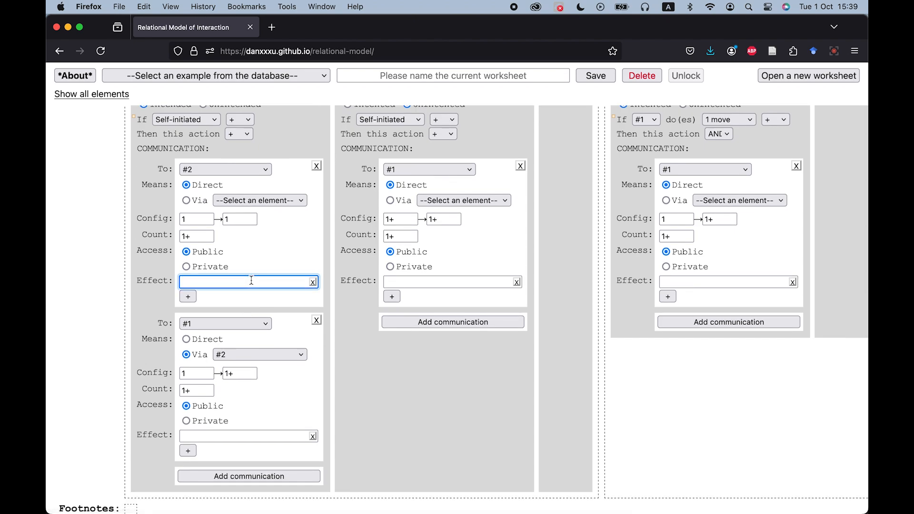
mouse_move(167, 280)
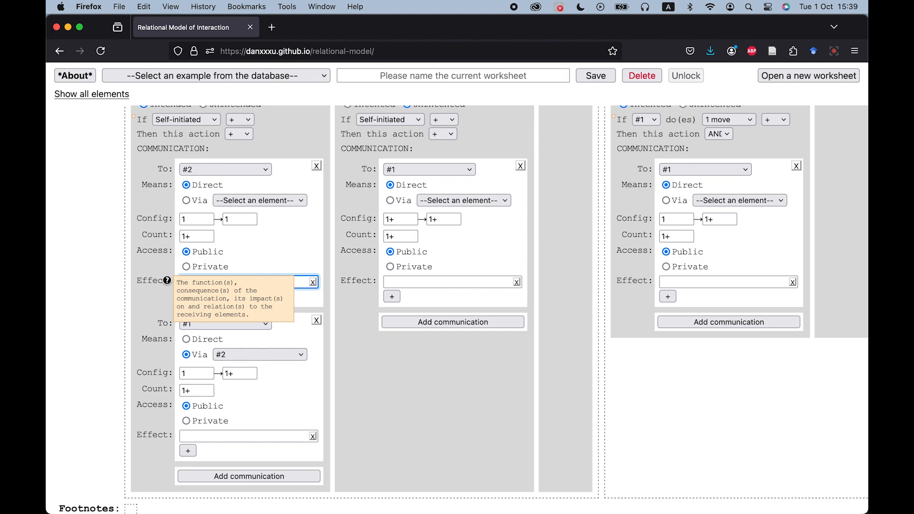
text(i)
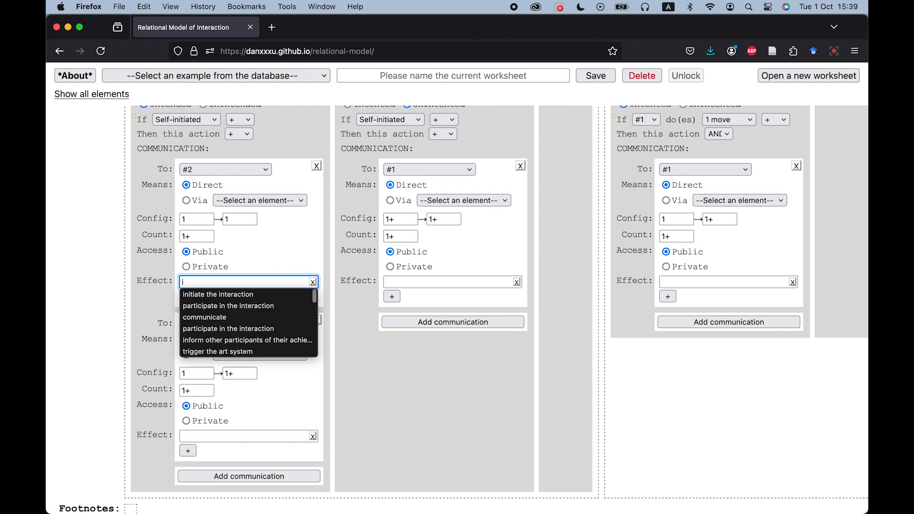
click(233, 293)
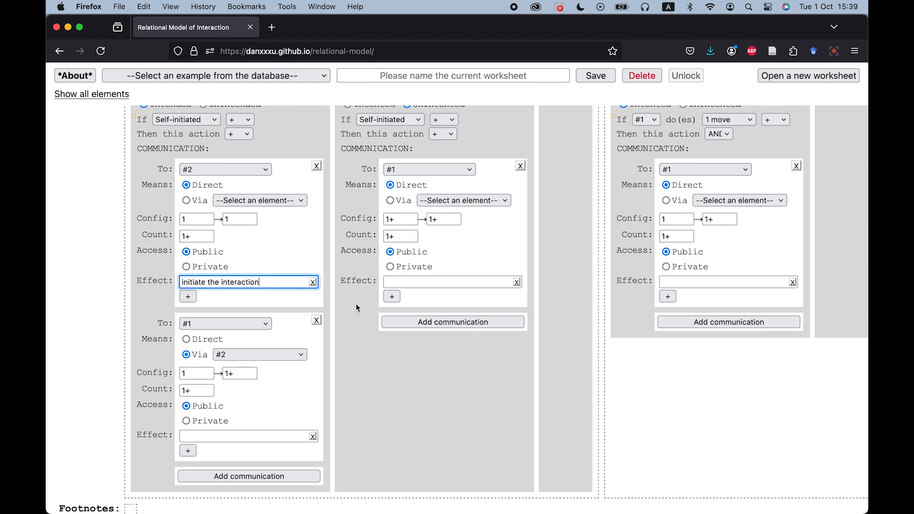
Set the communicate action's communication effect to 'socialise'.
click(413, 283)
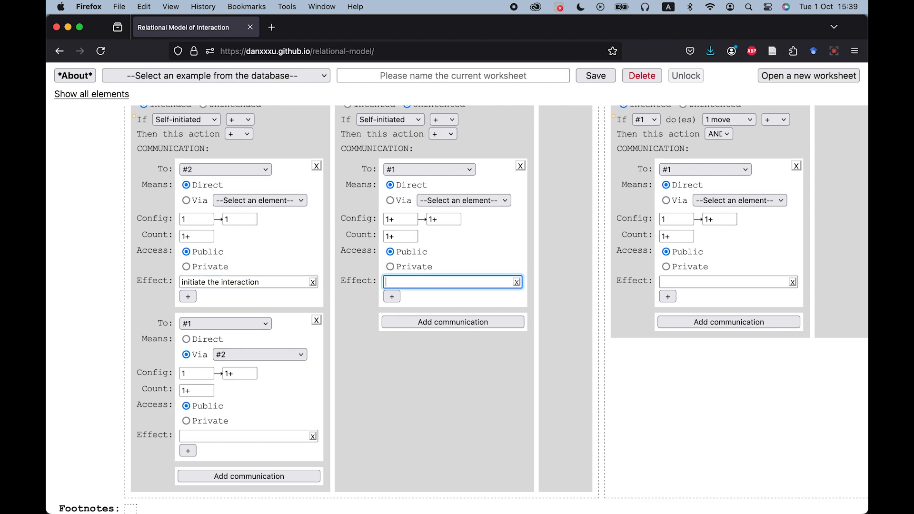
text(soc)
click(414, 291)
Set the play audio communication effect to 'provide a means of communication'.
scroll(574, 324, right, 4)
click(617, 284)
scroll(616, 282, up, 1)
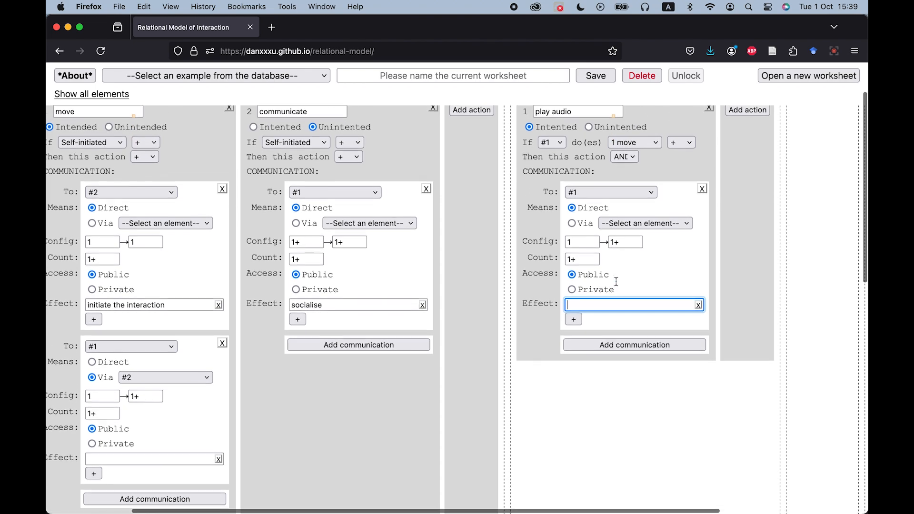
text(pro)
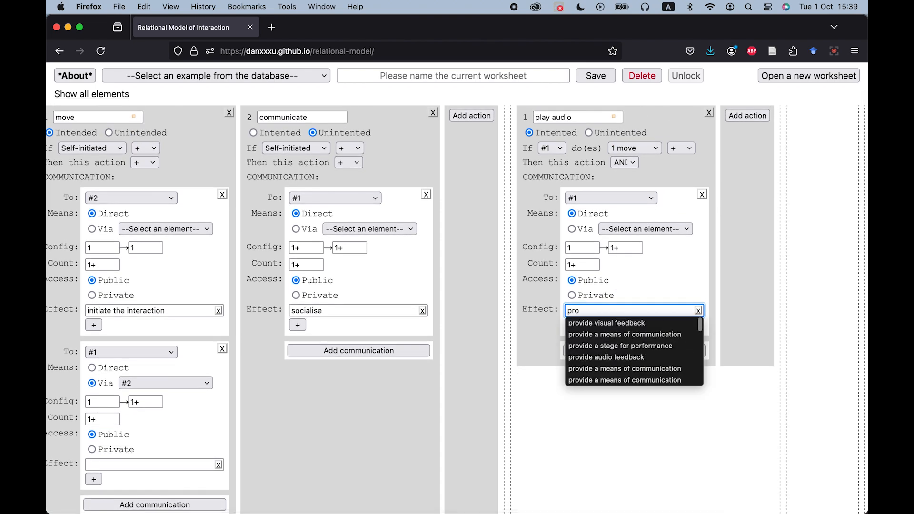
click(633, 335)
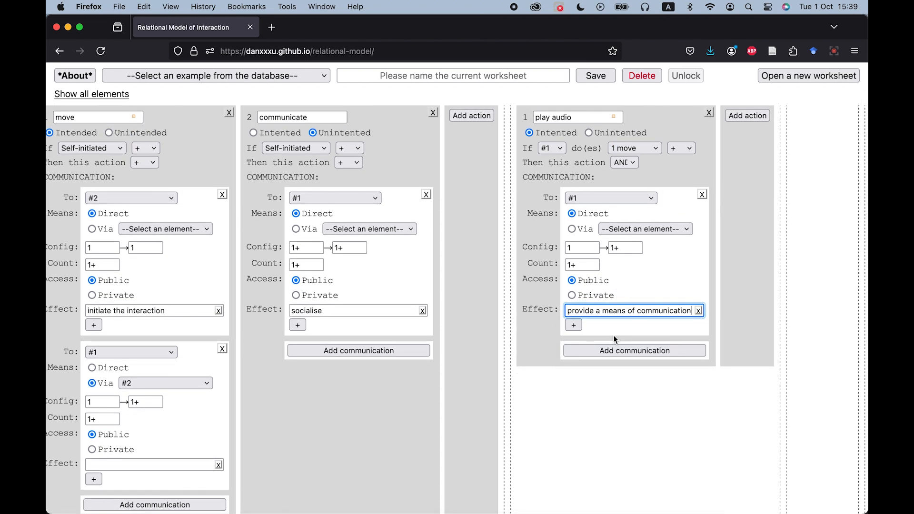
Add a second effect entry to the move action's first communication.
scroll(406, 409, left, 1)
scroll(407, 409, up, 1)
scroll(407, 409, down, 2)
scroll(407, 409, left, 2)
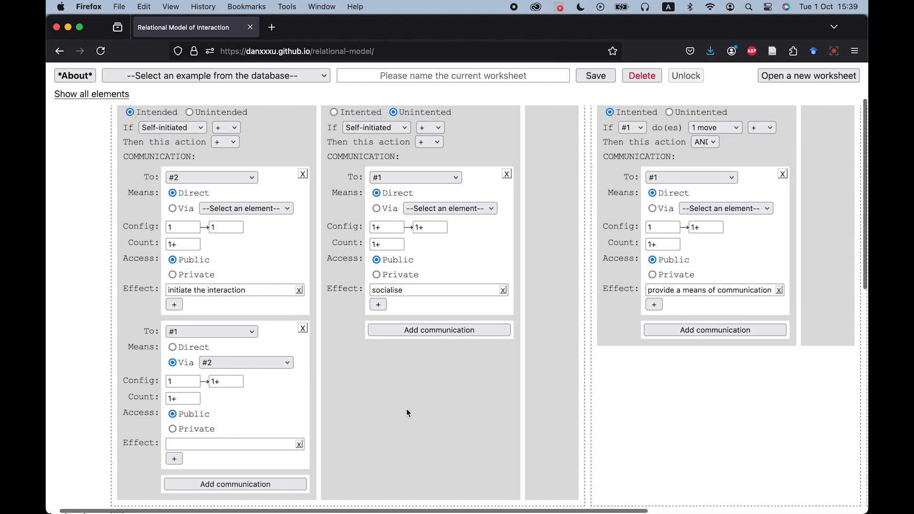
click(174, 305)
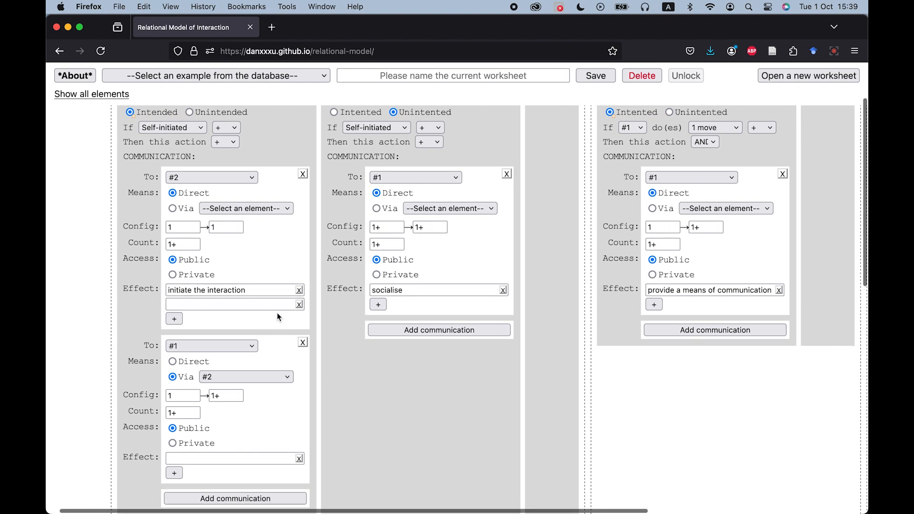
Remove the empty extra effect entry from the move action's communication and generate the interaction visualisation.
click(299, 305)
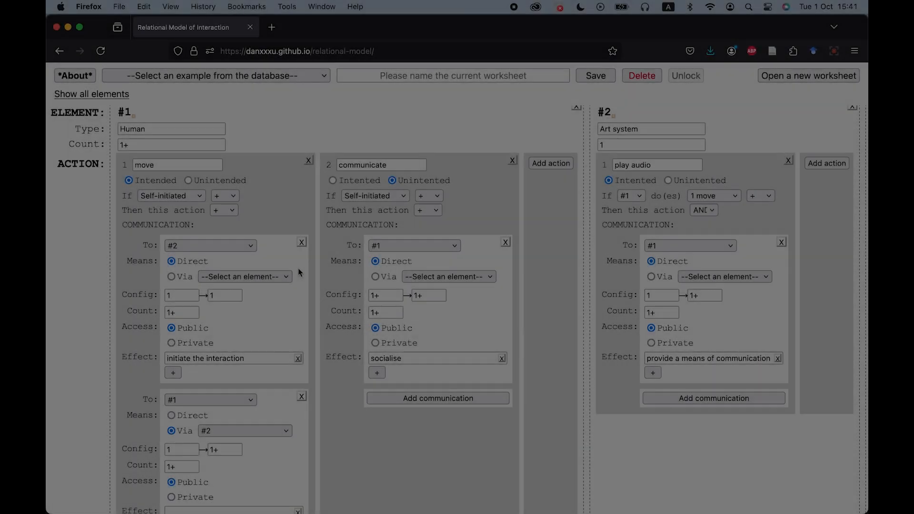
scroll(295, 274, down, 2)
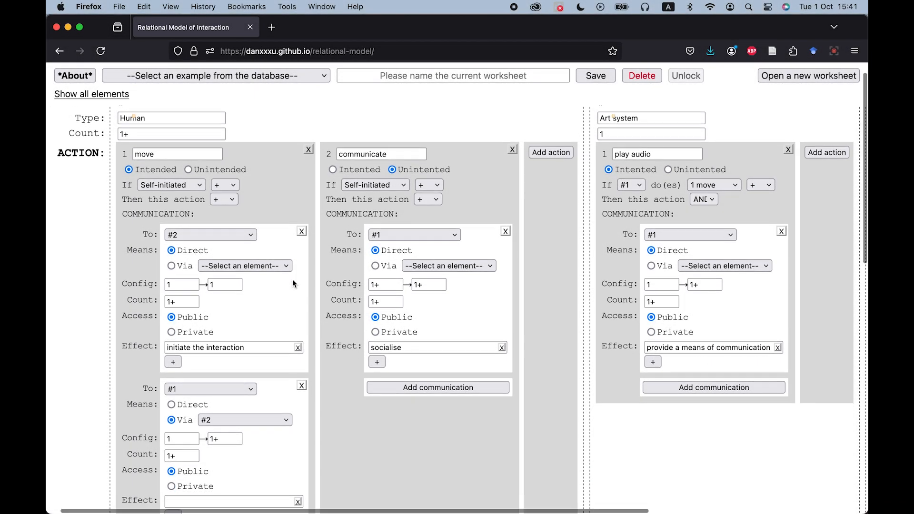
scroll(293, 279, down, 10)
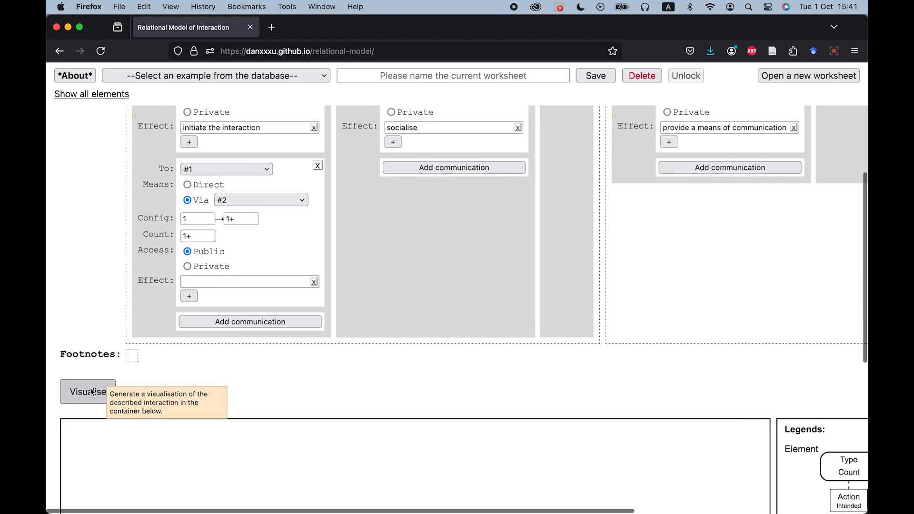
click(90, 392)
Examine the generated interaction diagram and its legend.
scroll(289, 390, down, 15)
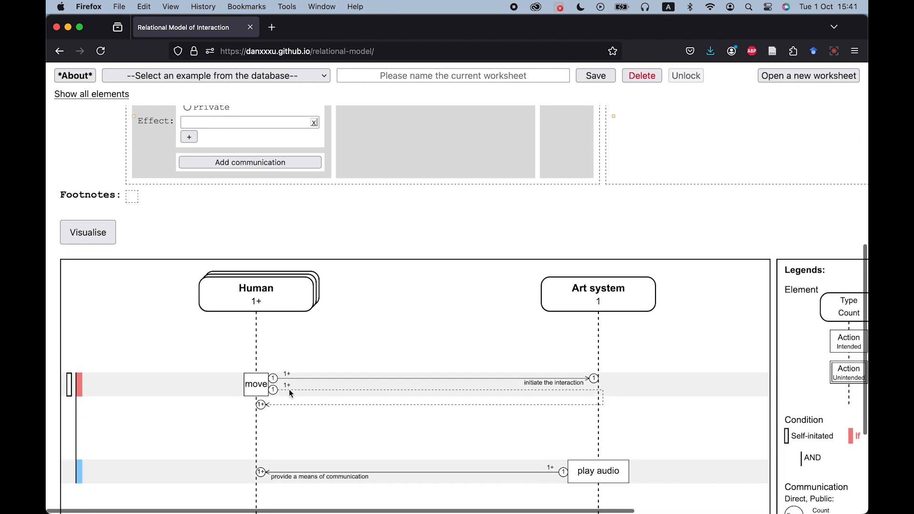
scroll(290, 393, down, 1)
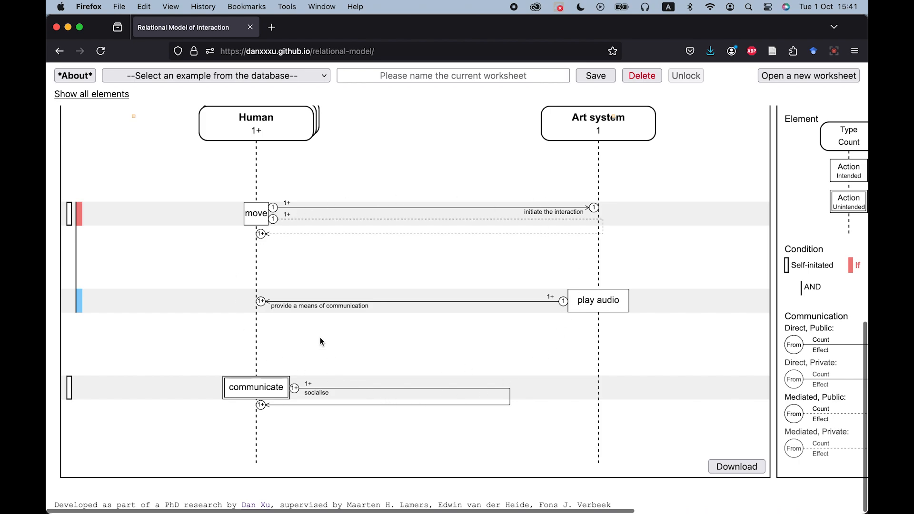
scroll(466, 294, right, 5)
scroll(465, 294, up, 1)
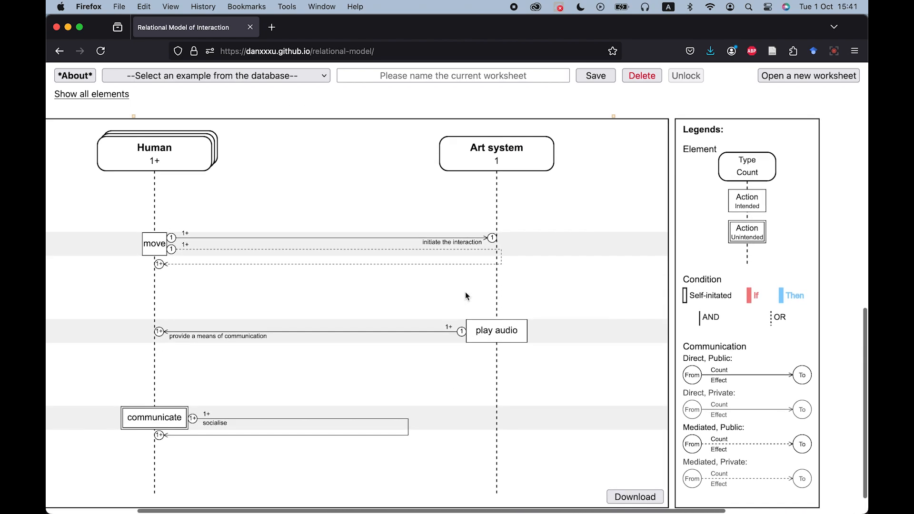
scroll(466, 295, down, 1)
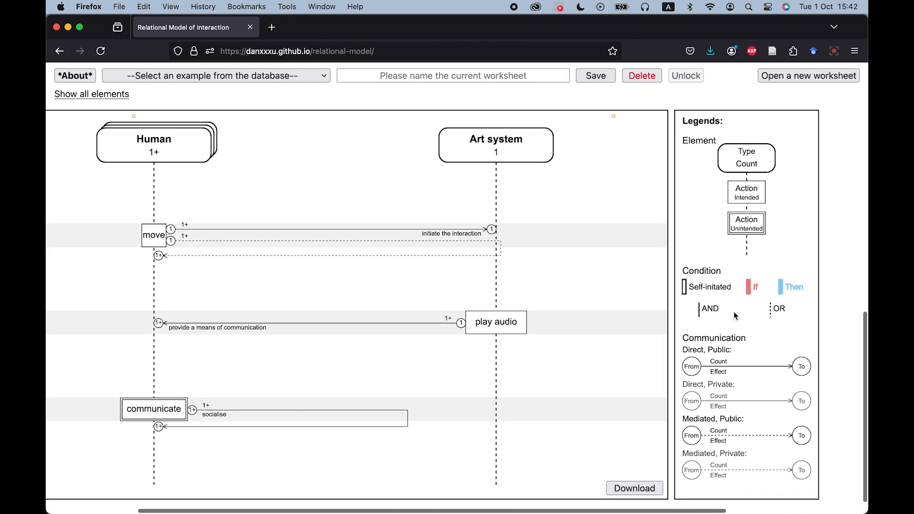
scroll(749, 367, left, 1)
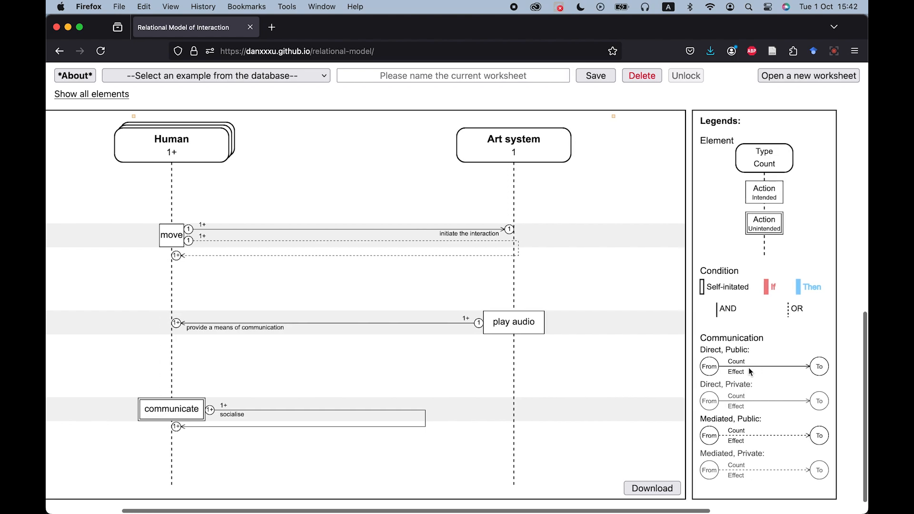
scroll(749, 367, left, 4)
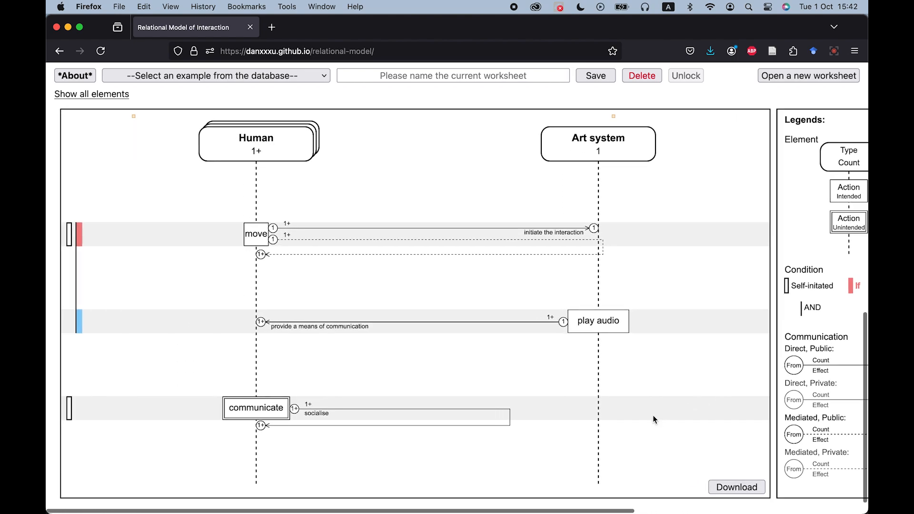
scroll(565, 451, right, 1)
scroll(565, 451, down, 1)
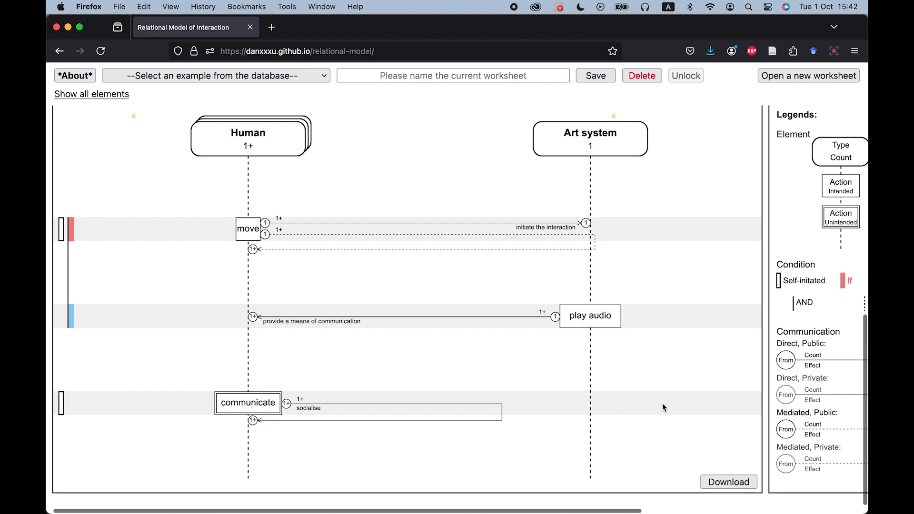
scroll(655, 404, up, 1)
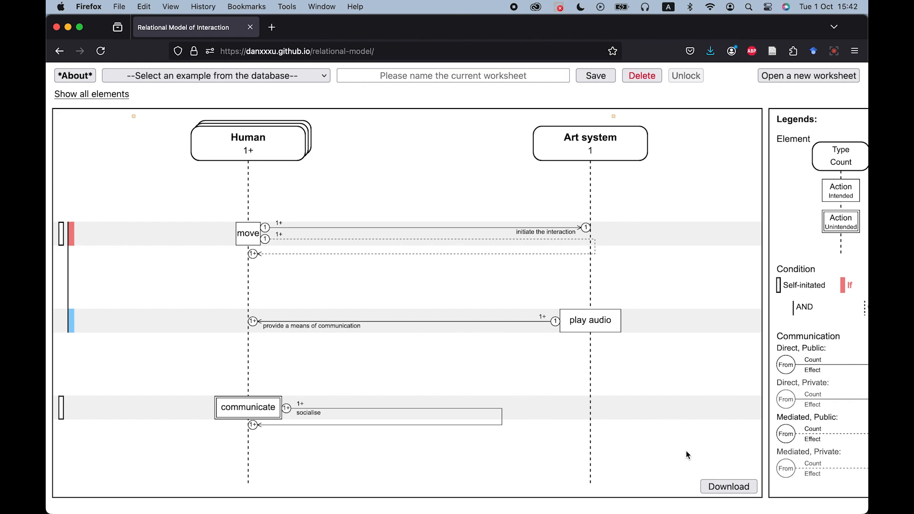
Download the diagram as a PDF, review it, and return to the worksheet tab.
click(726, 486)
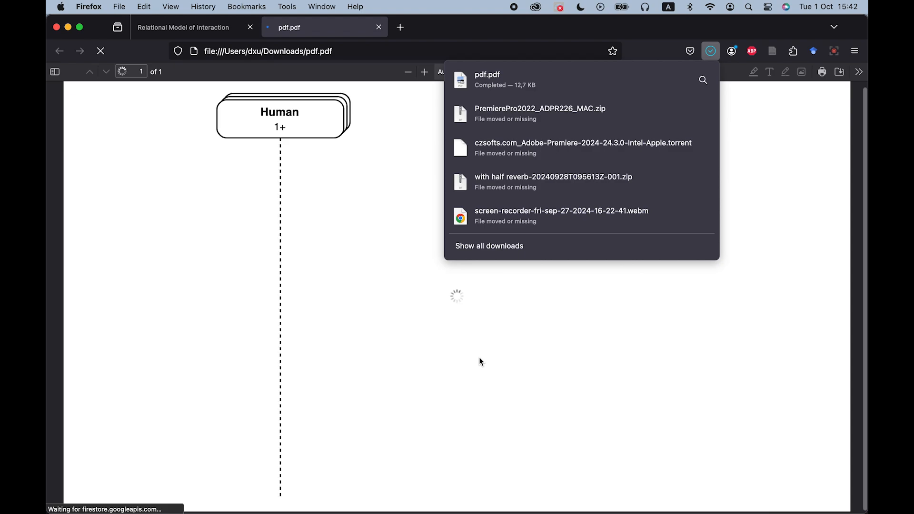
click(446, 373)
scroll(550, 334, up, 2)
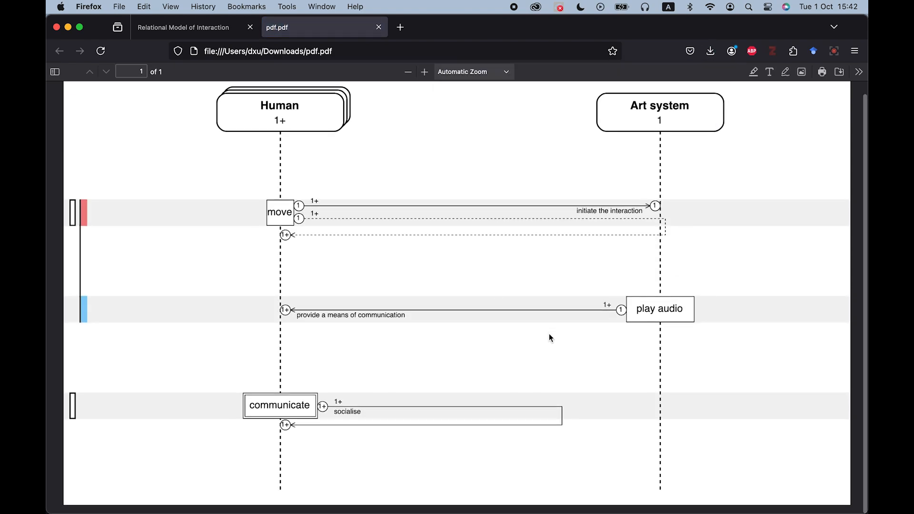
click(379, 27)
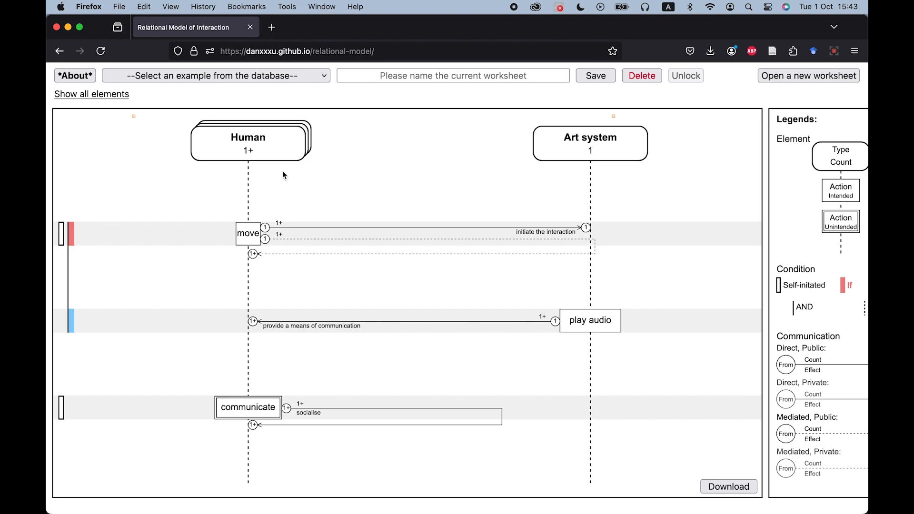
Name the worksheet 'tutorial demo' and save it to the database.
click(418, 77)
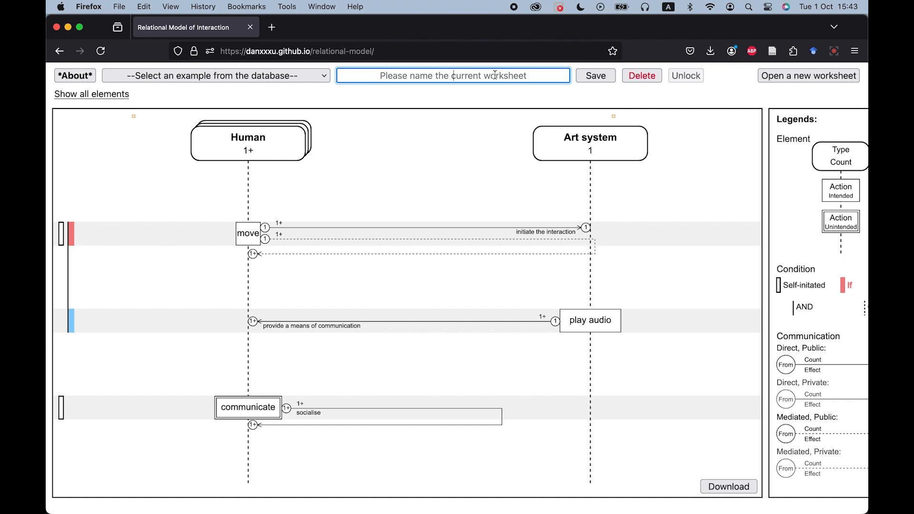
text(tutorial )
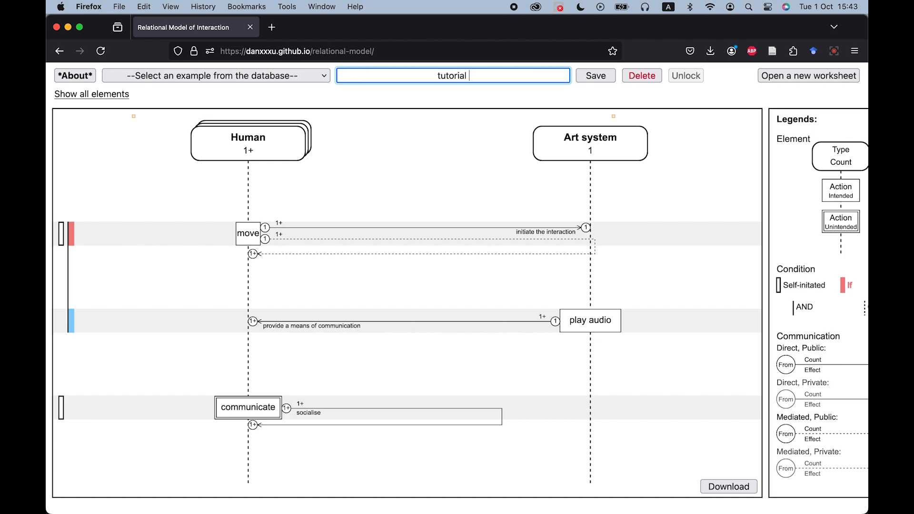
text(demo)
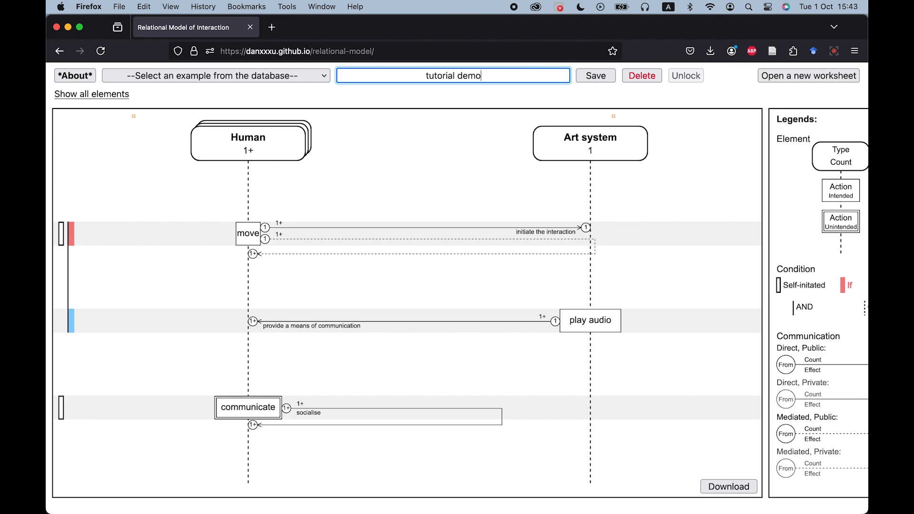
click(601, 82)
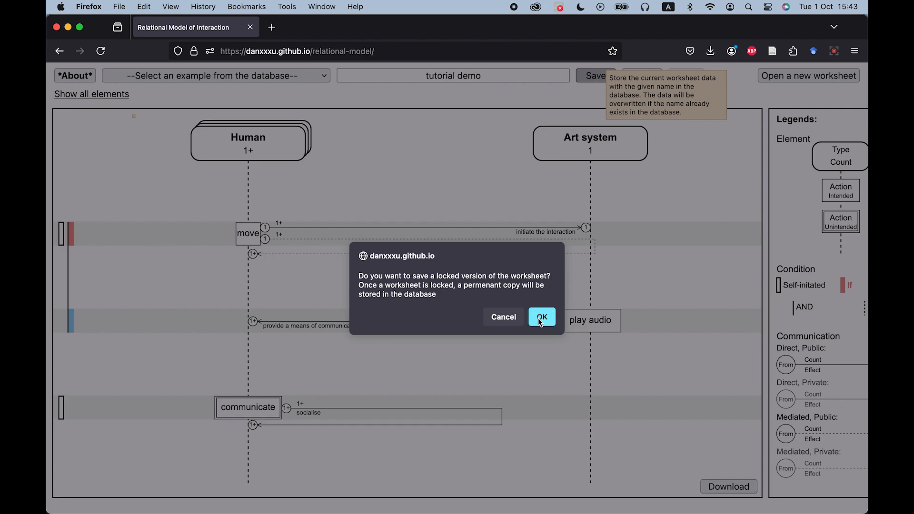
click(496, 319)
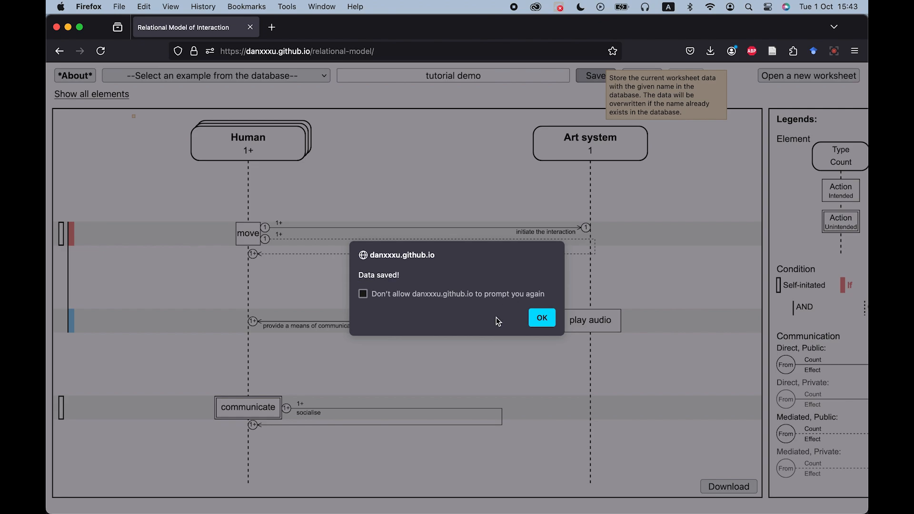
click(541, 320)
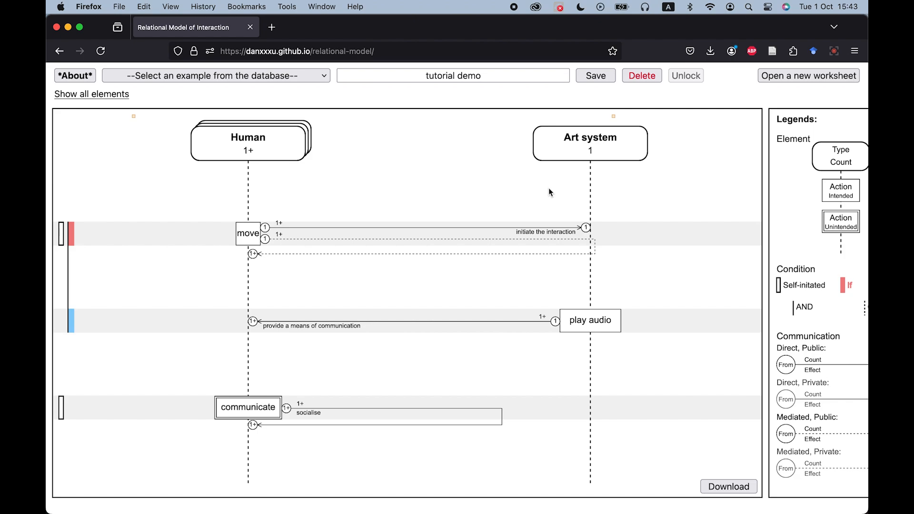
scroll(550, 192, up, 10)
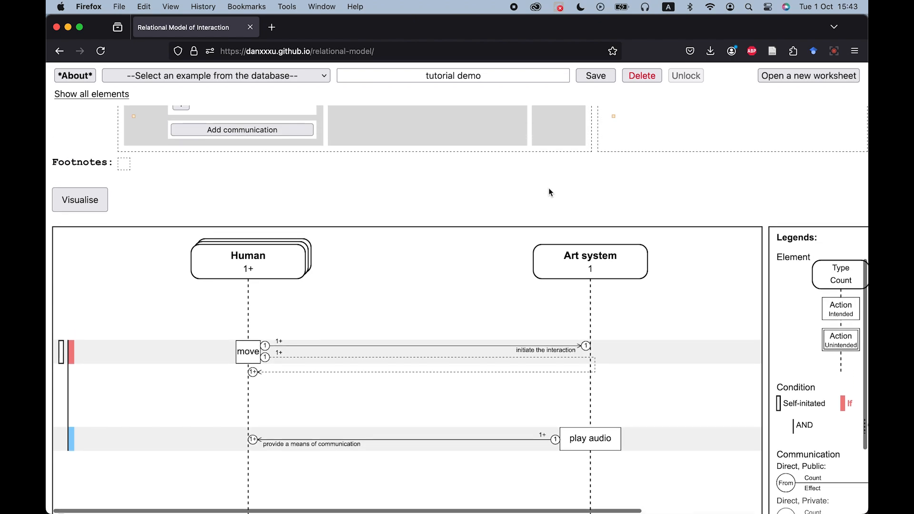
scroll(548, 187, up, 10)
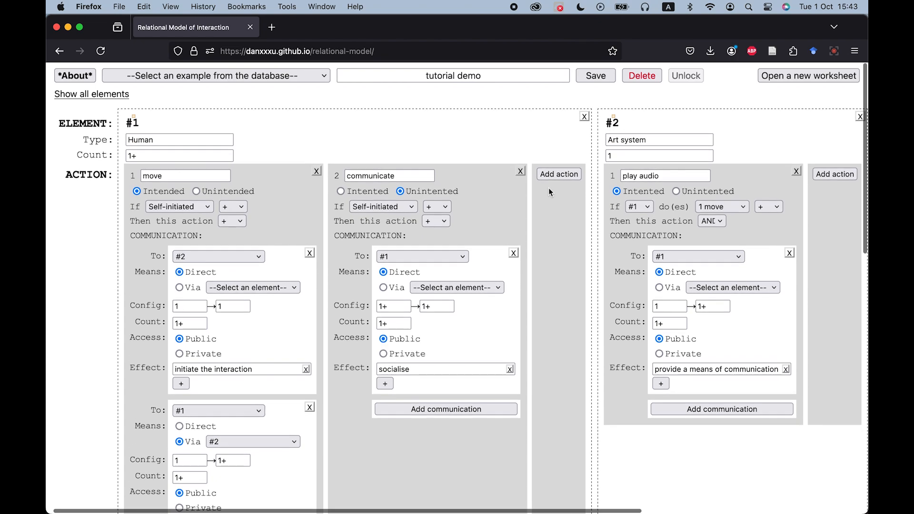